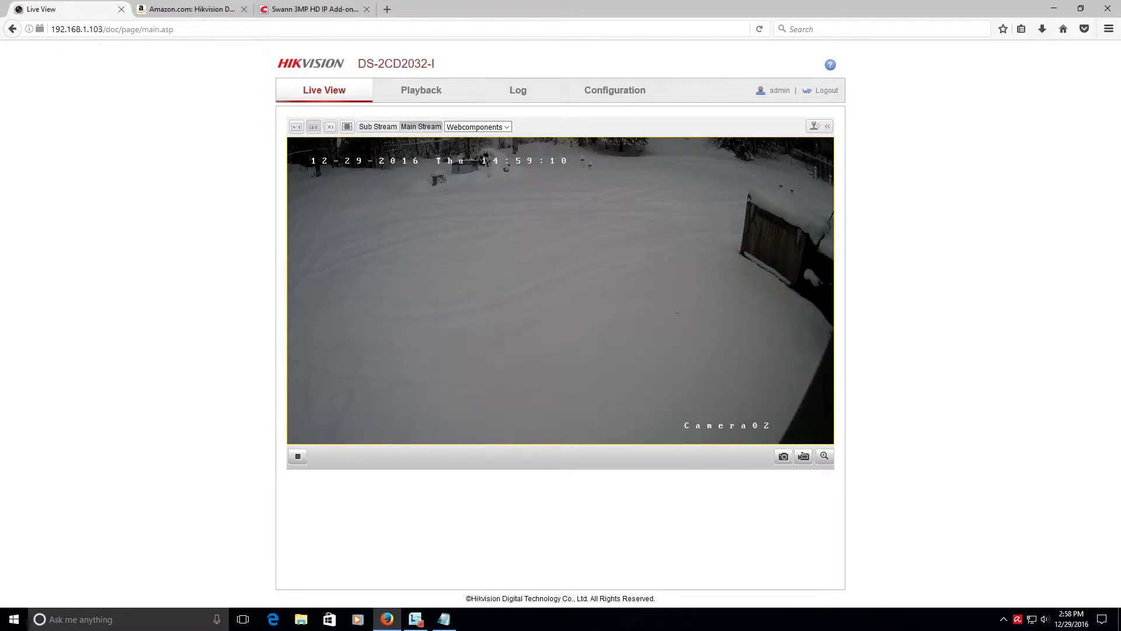
Step: Compare the Amazon camera listing with the Costco Swann 2-pack's cable length, then return to Live View
left_click(187, 9)
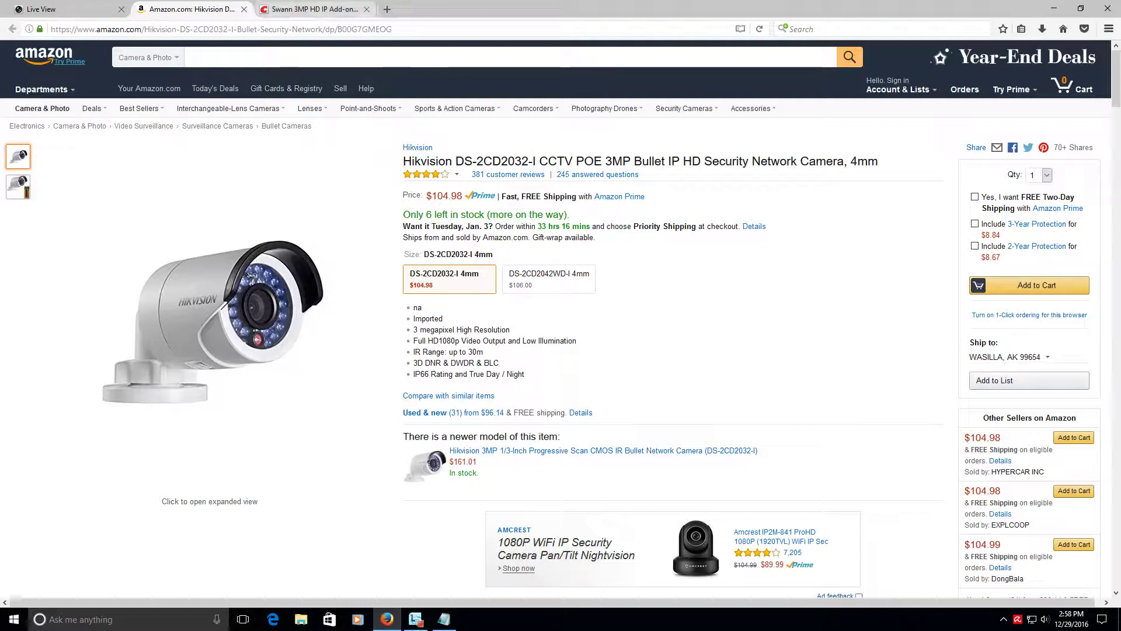
left_click(312, 9)
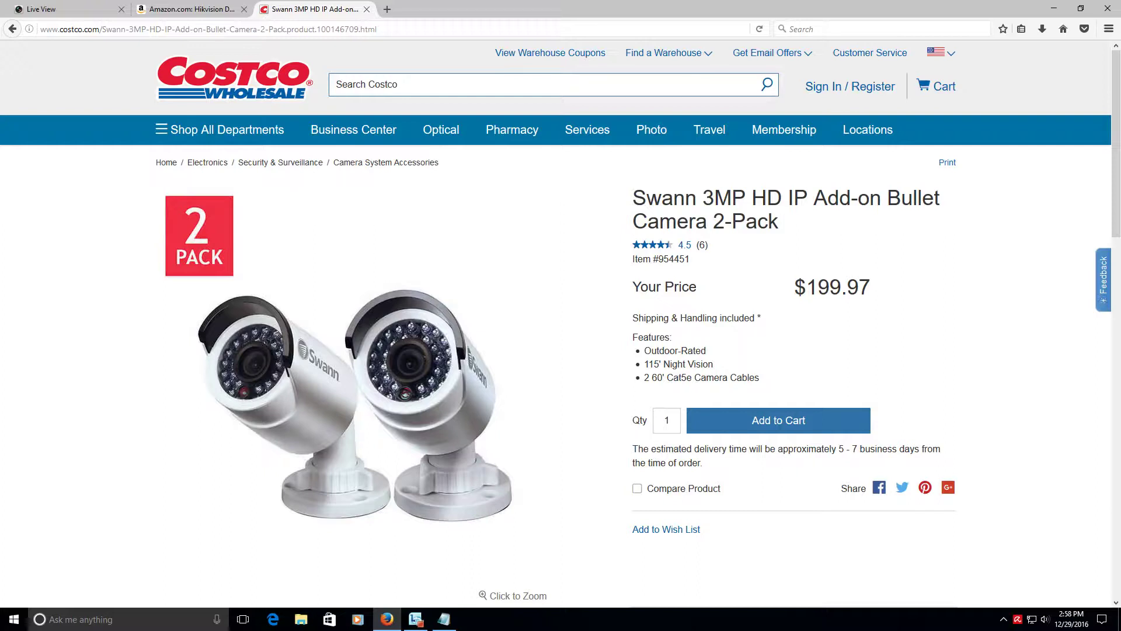
mouse_move(649, 378)
left_mouse_down()
mouse_move(713, 364)
mouse_move(662, 364)
left_mouse_up()
left_click(663, 364)
left_click(65, 9)
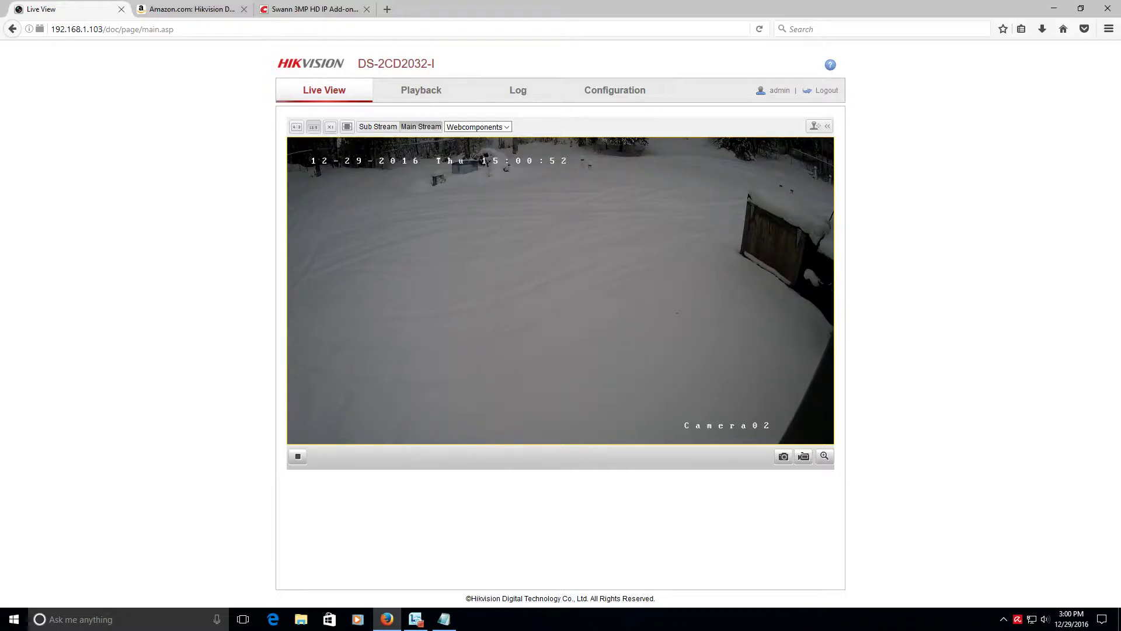
left_click(331, 126)
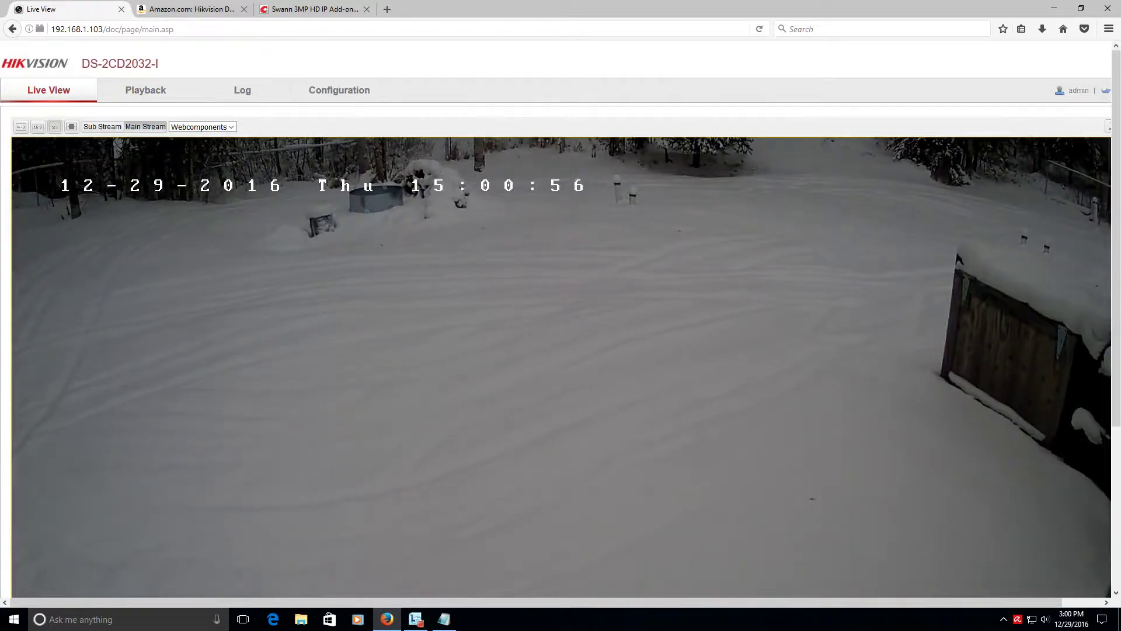
scroll(560, 327, "down", 5)
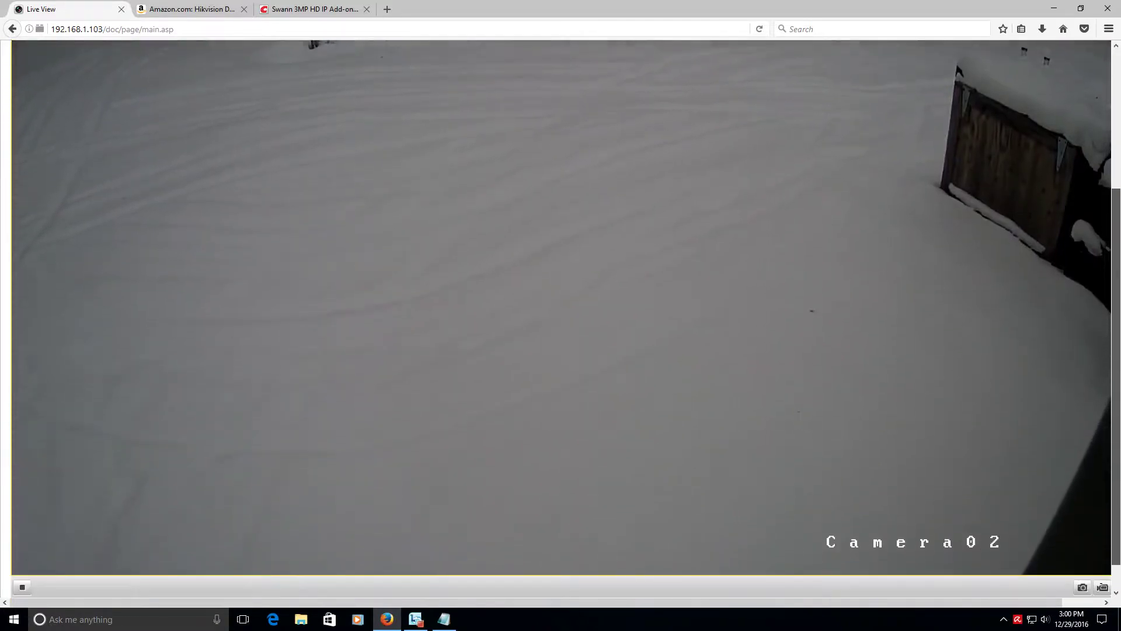
scroll(561, 327, "up", 5)
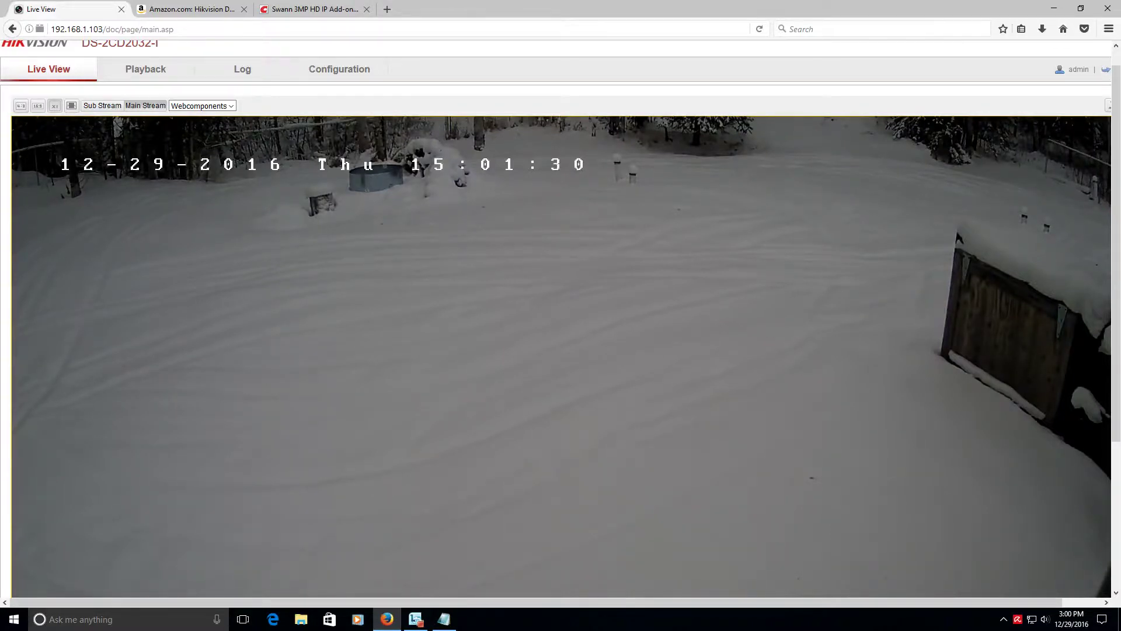
key("Escape")
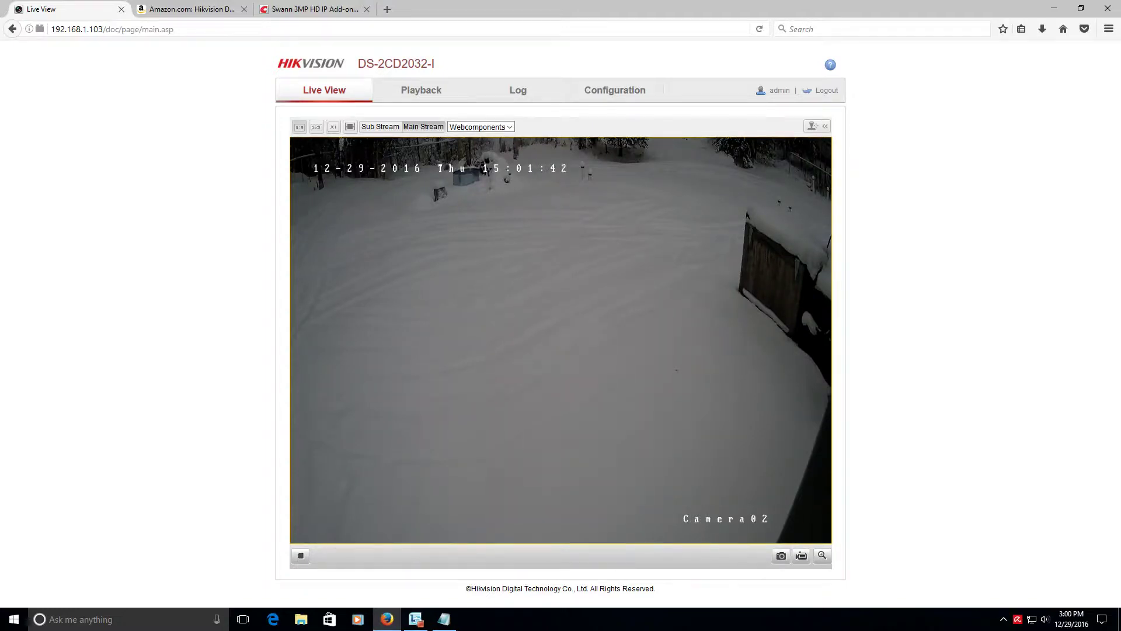
Step: Open the Playback page showing the December 2016 calendar and the 2016-12-29 timeline
left_click(421, 90)
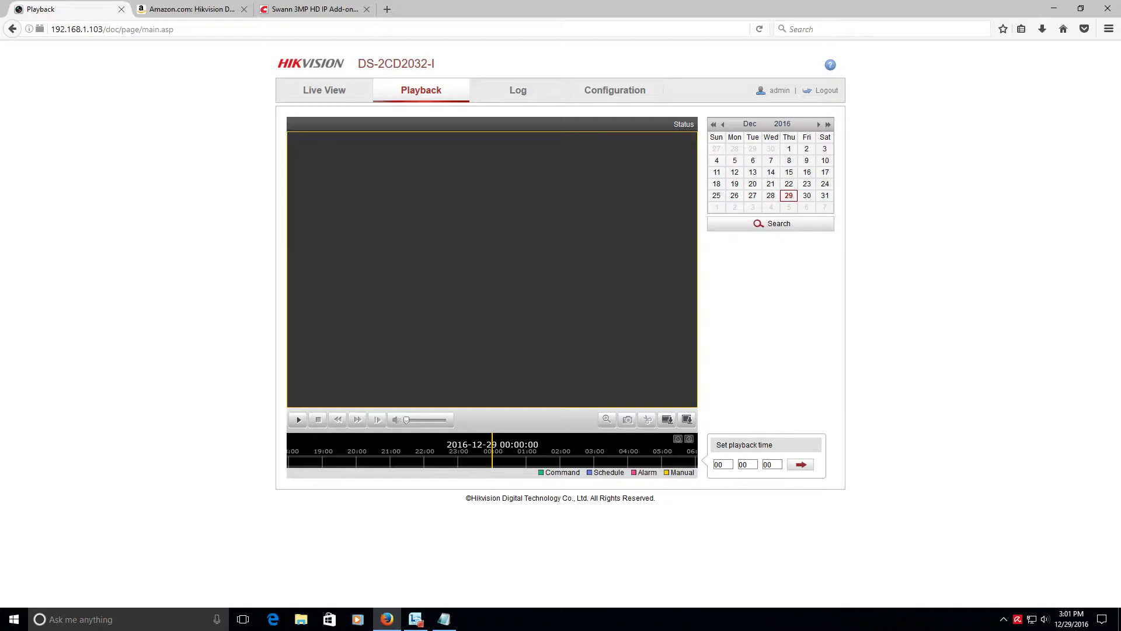
Step: Open the camera's event Log page
left_click(518, 90)
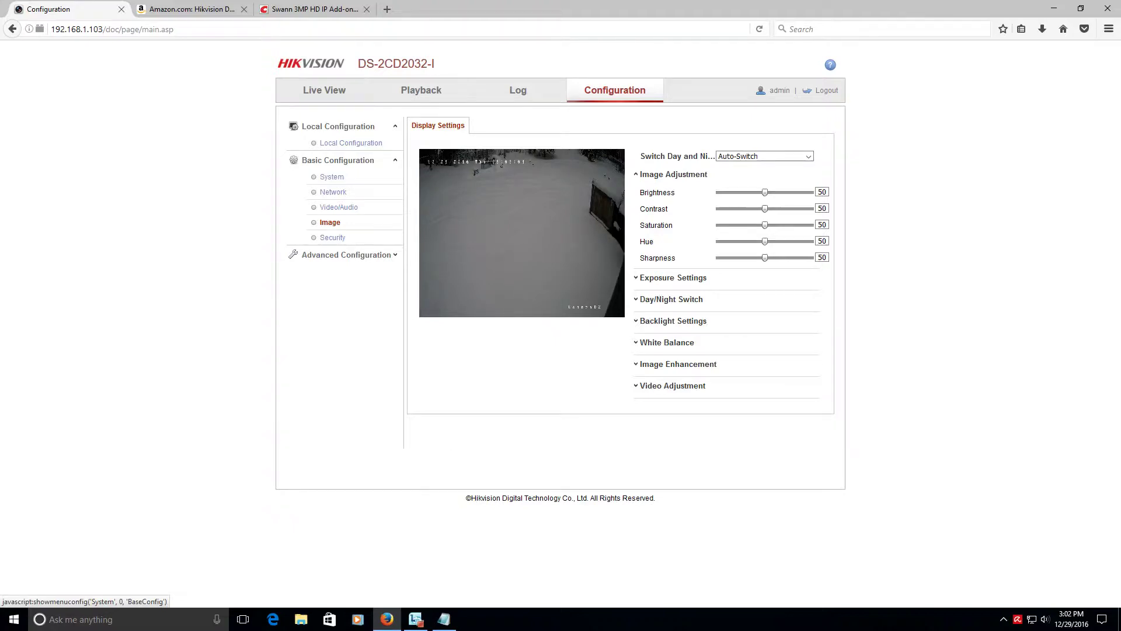
Step: Open System Device Information and highlight the firmware version V5.2.5 build 141201
left_click(332, 177)
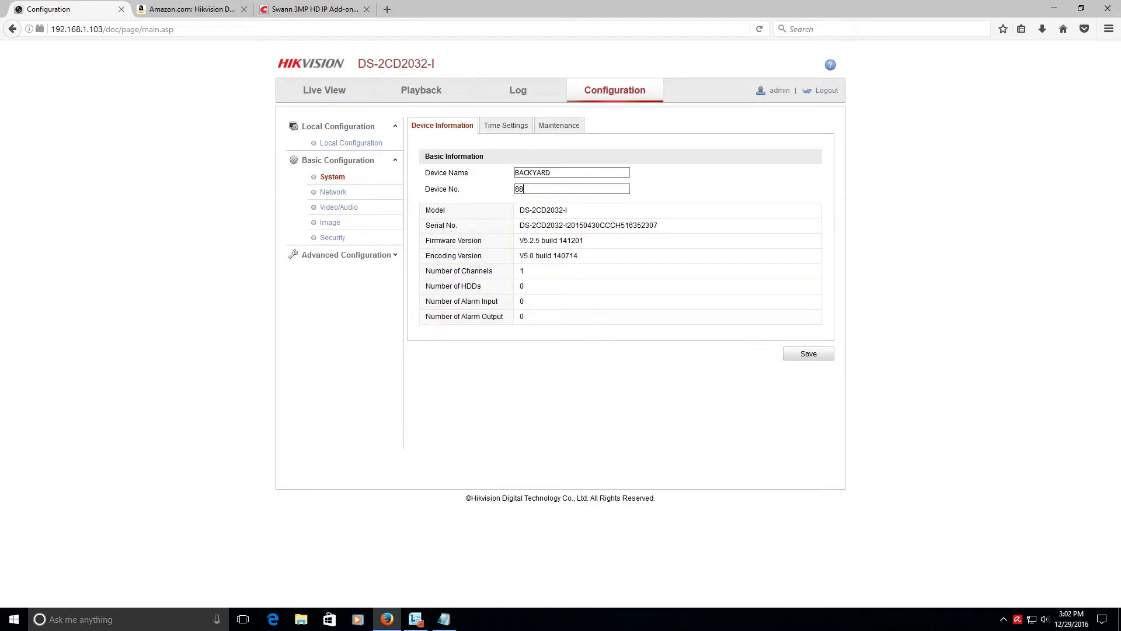
left_click_drag(583, 240, 518, 240)
left_click(518, 240)
Step: Look over Time Settings and Maintenance, then open Network TCP/IP with IPv4 192.168.1.103
left_click(506, 125)
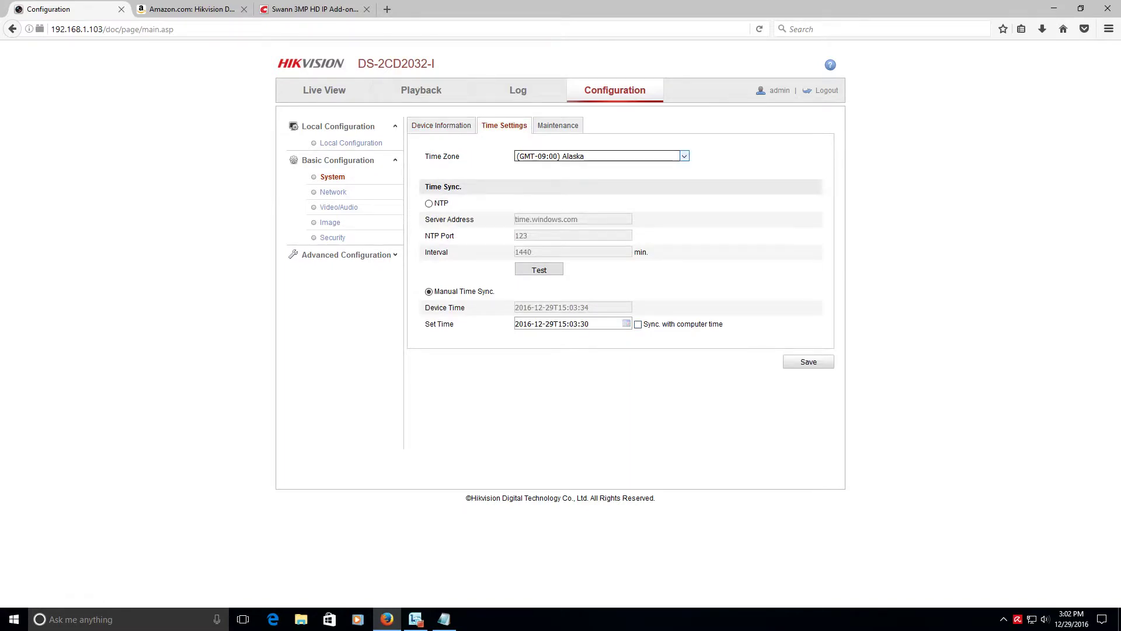
left_click(557, 125)
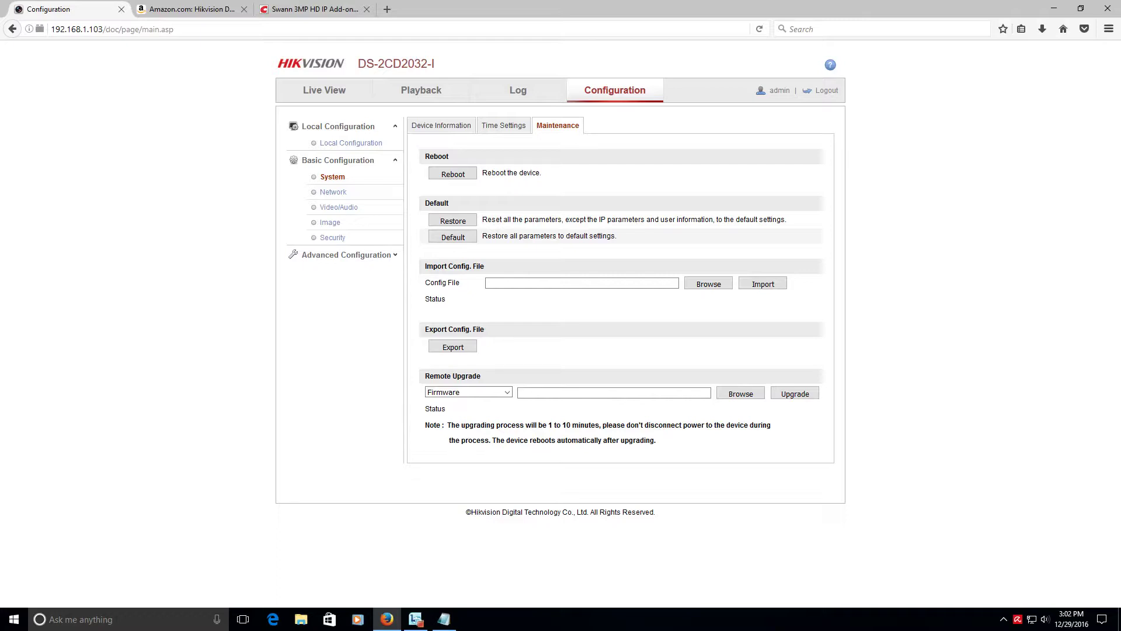
left_click(333, 192)
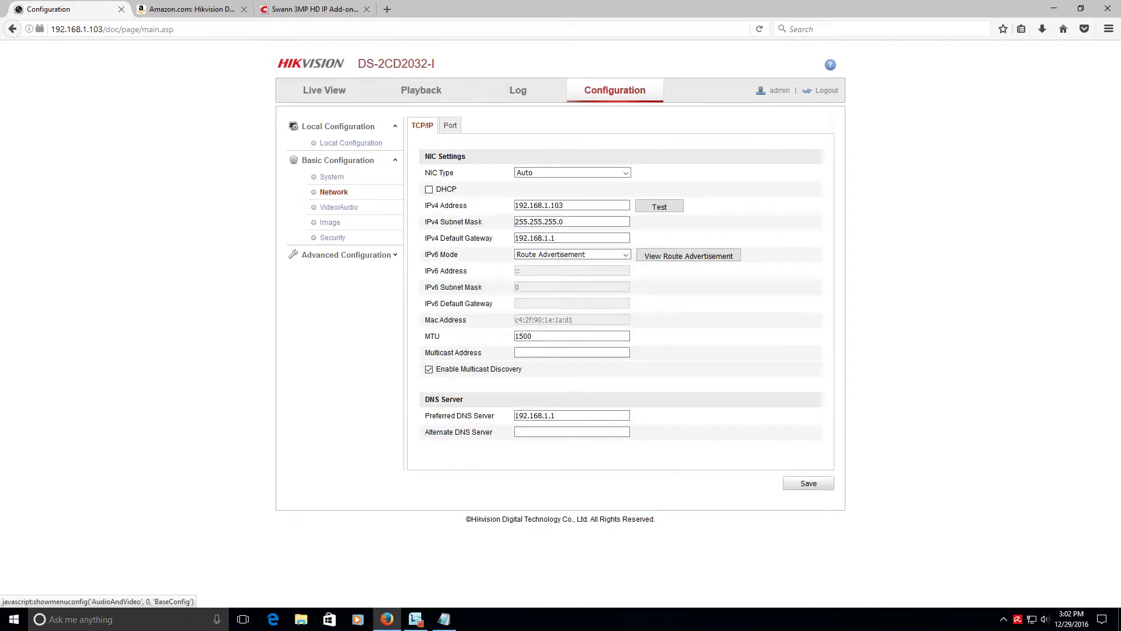
left_click(571, 205)
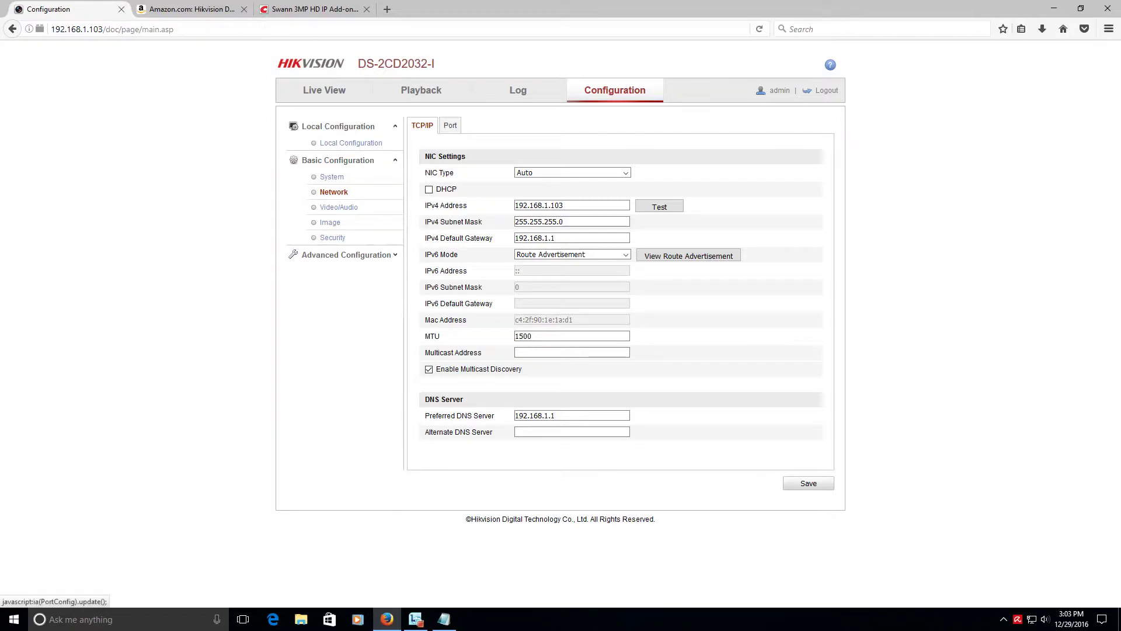
Step: On the Port tab, highlight Server Port 8000 and RTSP Port 554, then go to Video settings
left_click(450, 125)
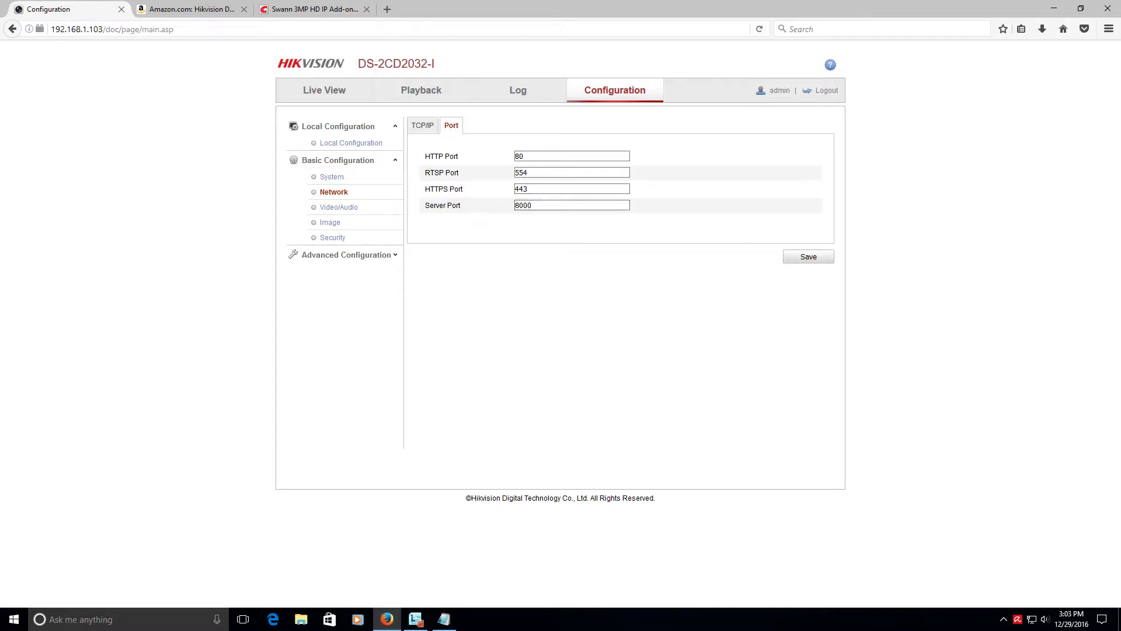
double_click(523, 205)
left_click(531, 205)
double_click(521, 172)
left_click(531, 205)
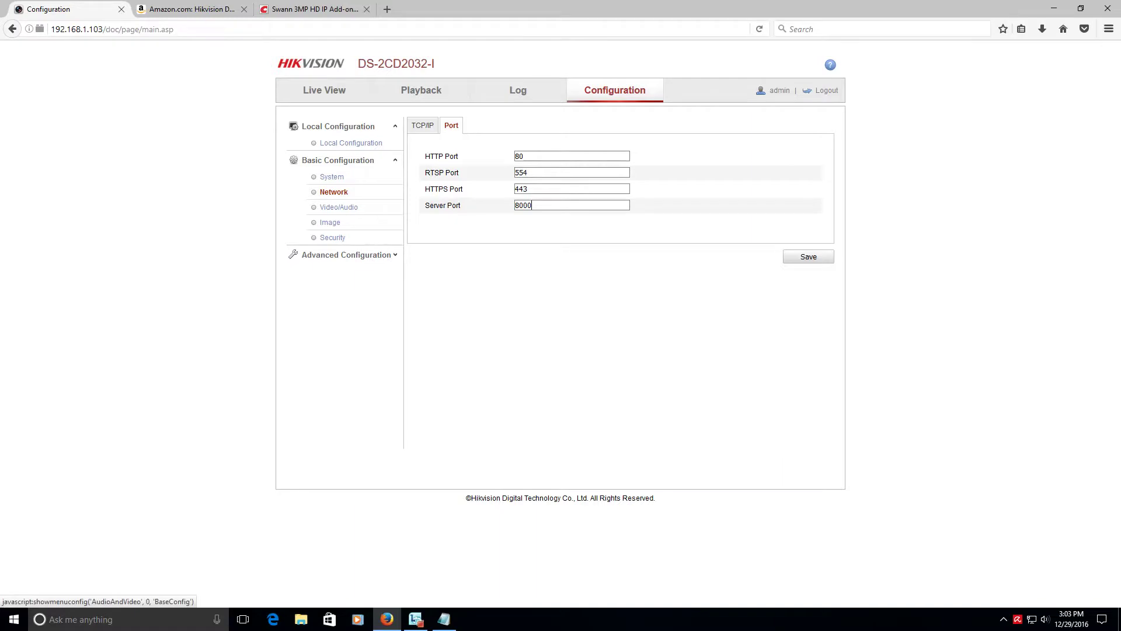
left_click(338, 206)
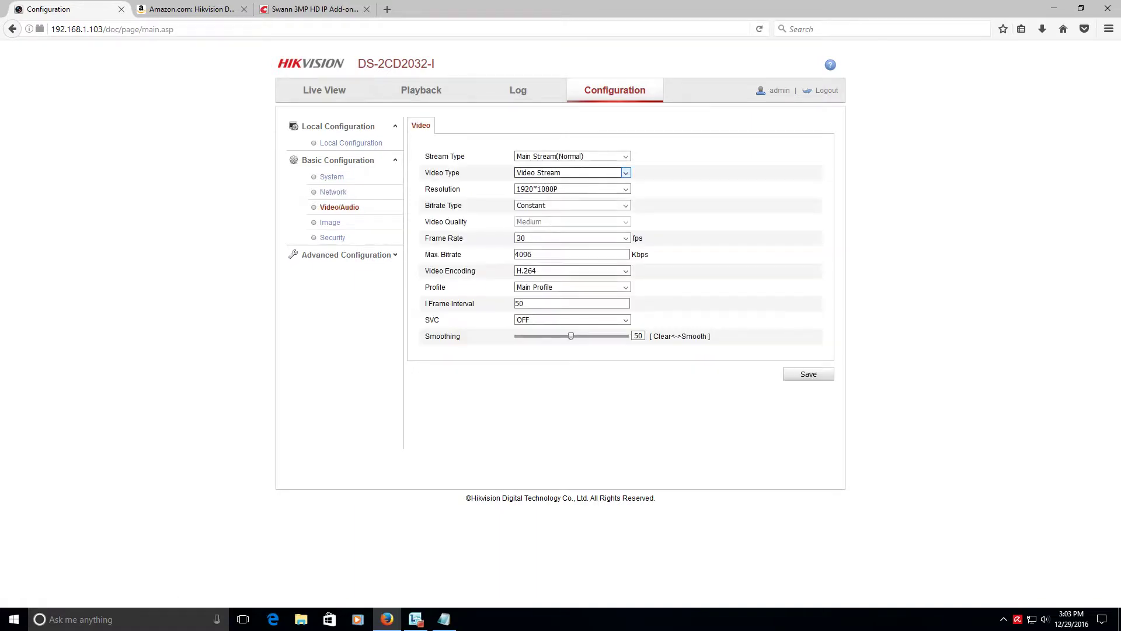
Step: Check the Video Type, Resolution (1920*1080P) and Bitrate Type (Constant) dropdowns without changes
left_click(626, 172)
left_click(618, 182)
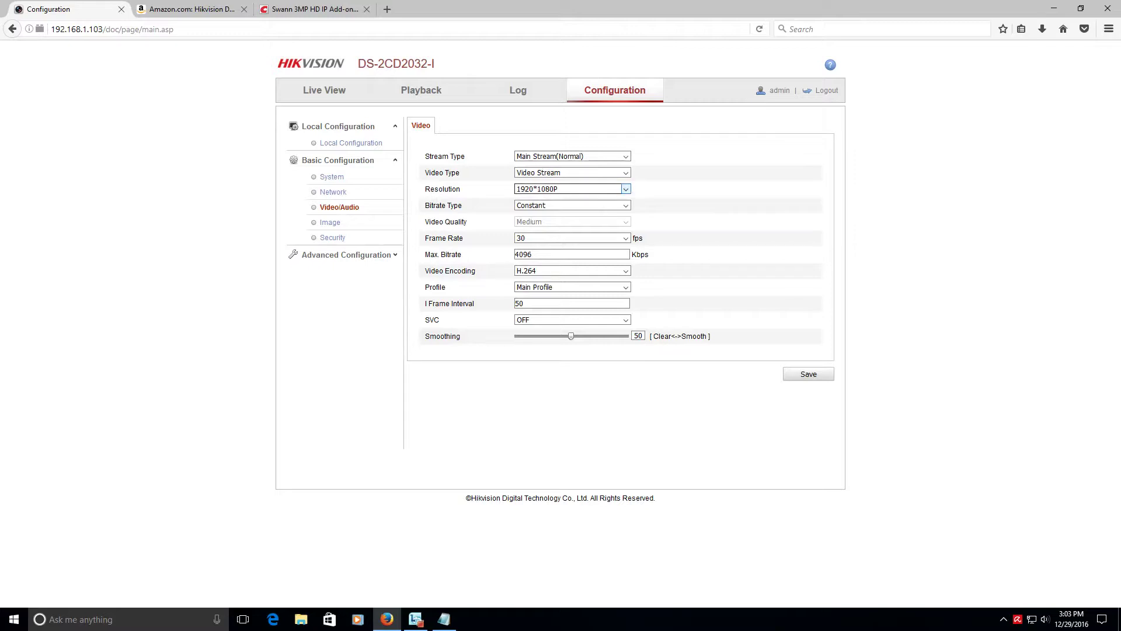
left_click(626, 189)
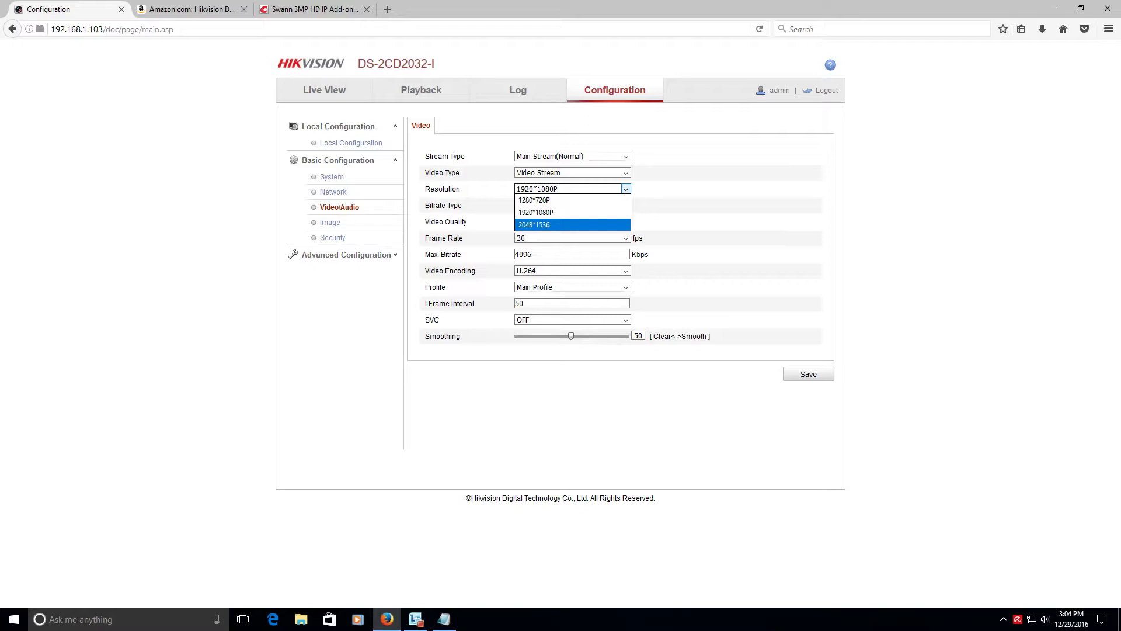
left_click(625, 188)
left_click(626, 205)
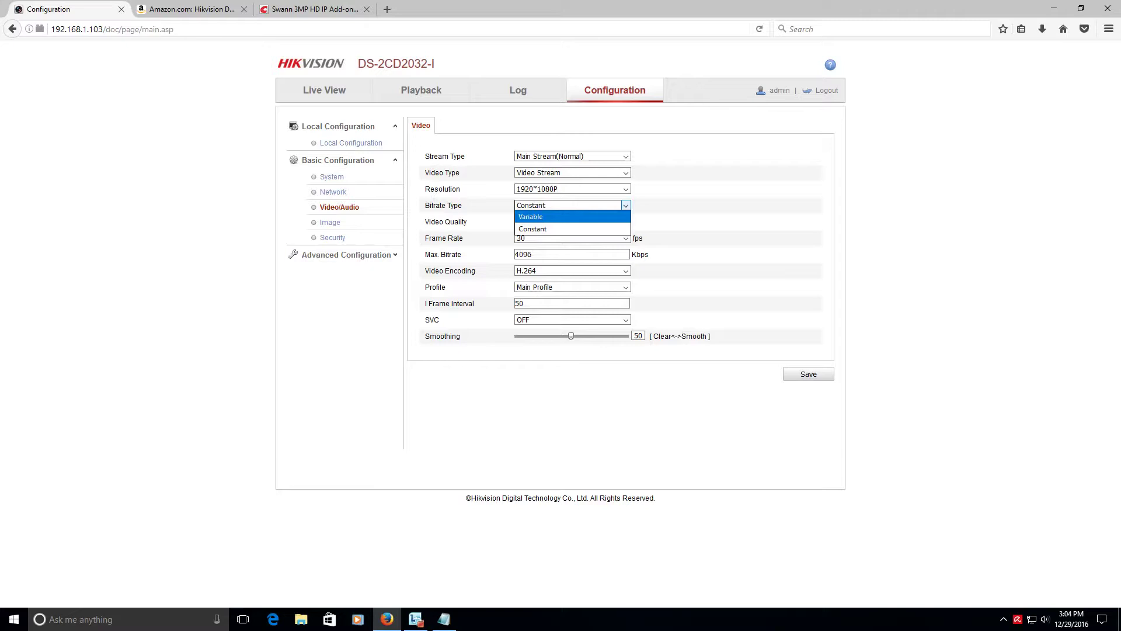
left_click(533, 228)
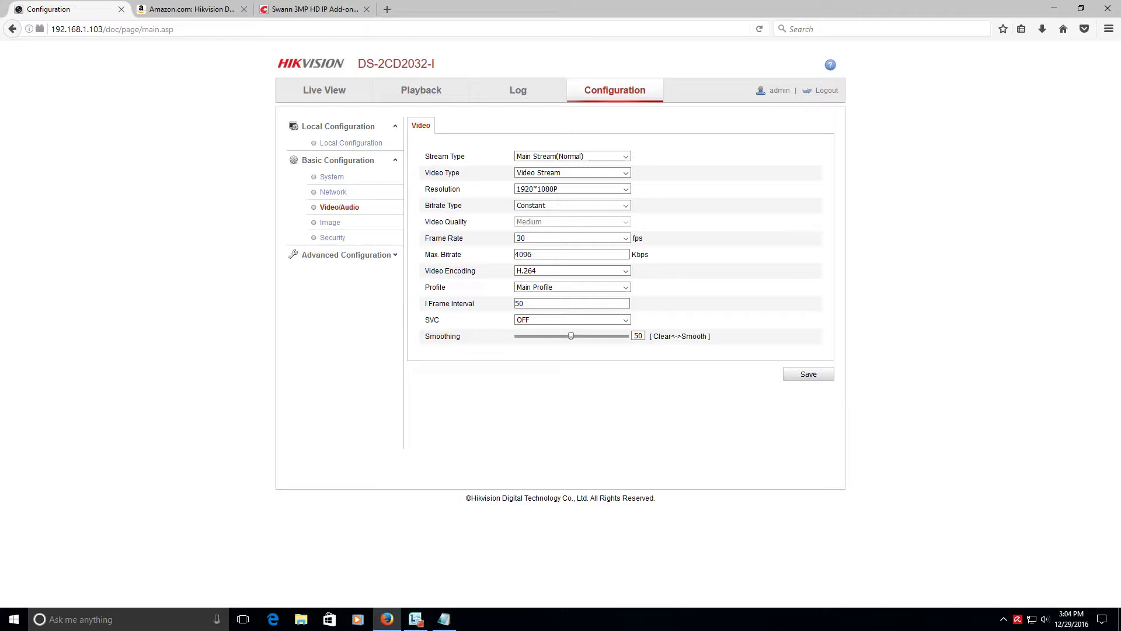
Step: Keep H.264 encoding and Main Profile, check I Frame Interval, then open Image settings
left_click(625, 270)
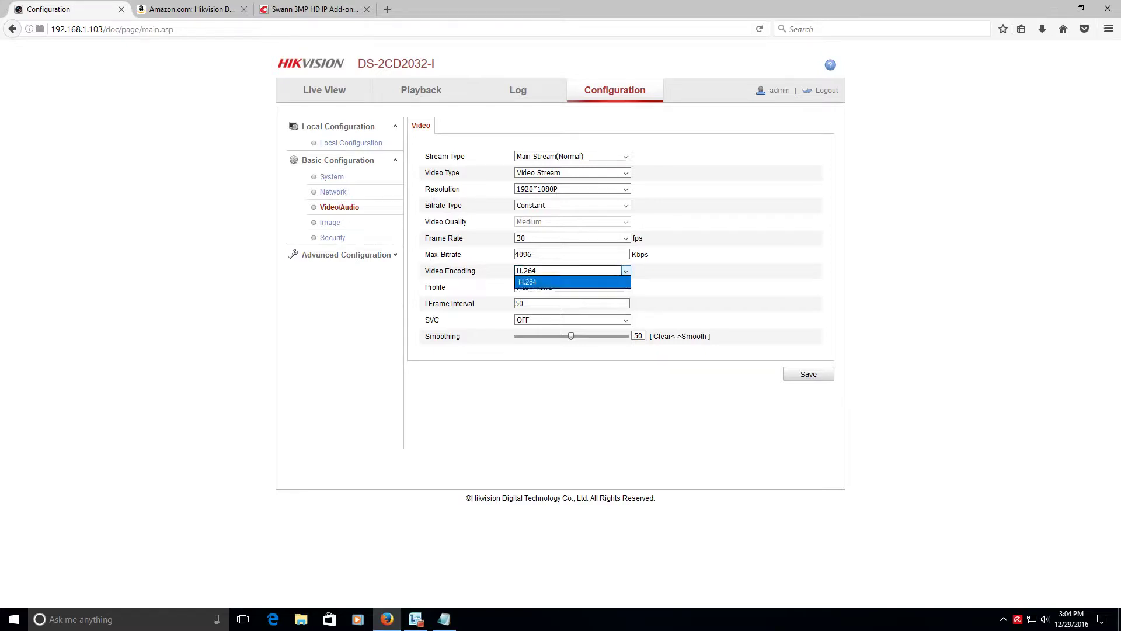
left_click(561, 279)
left_click(626, 270)
key("Escape")
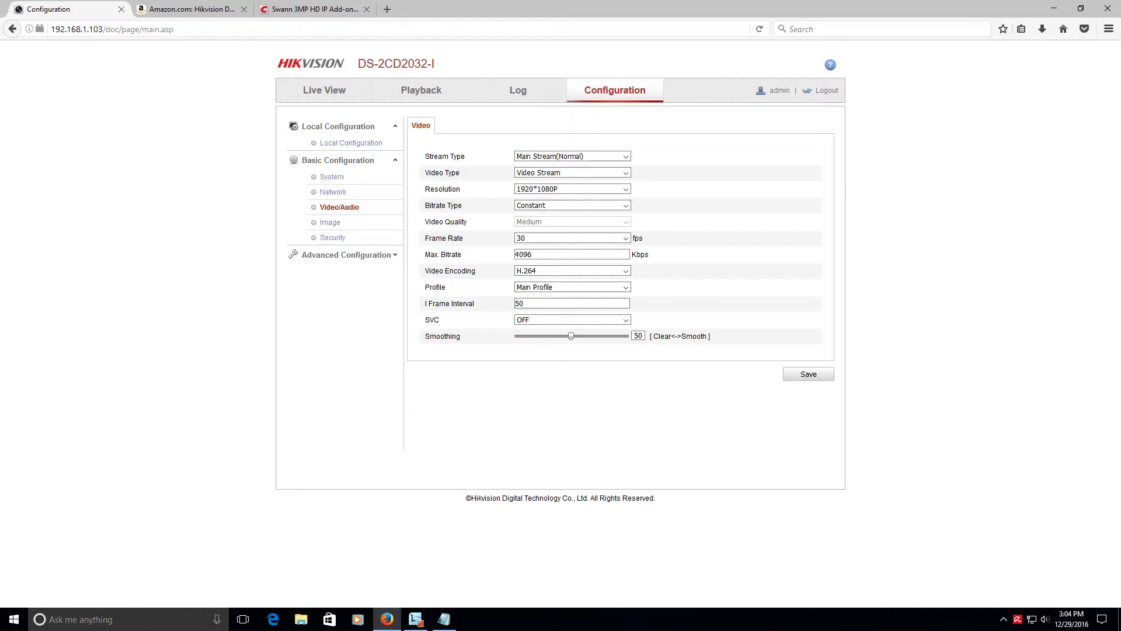
key("alt+Down")
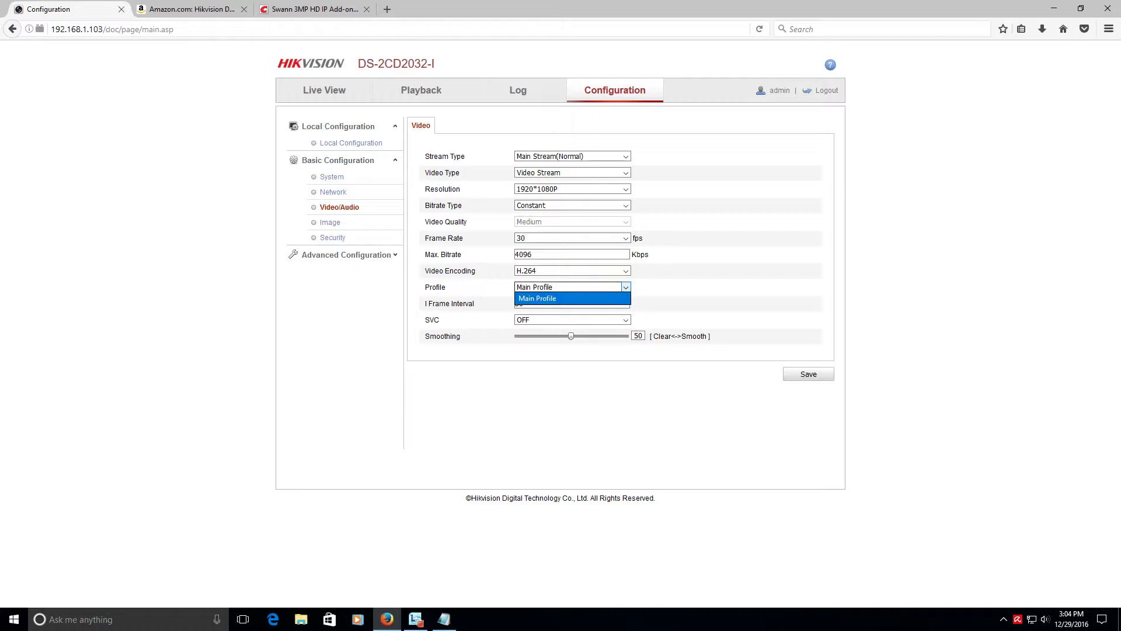
key("Escape")
left_click(571, 303)
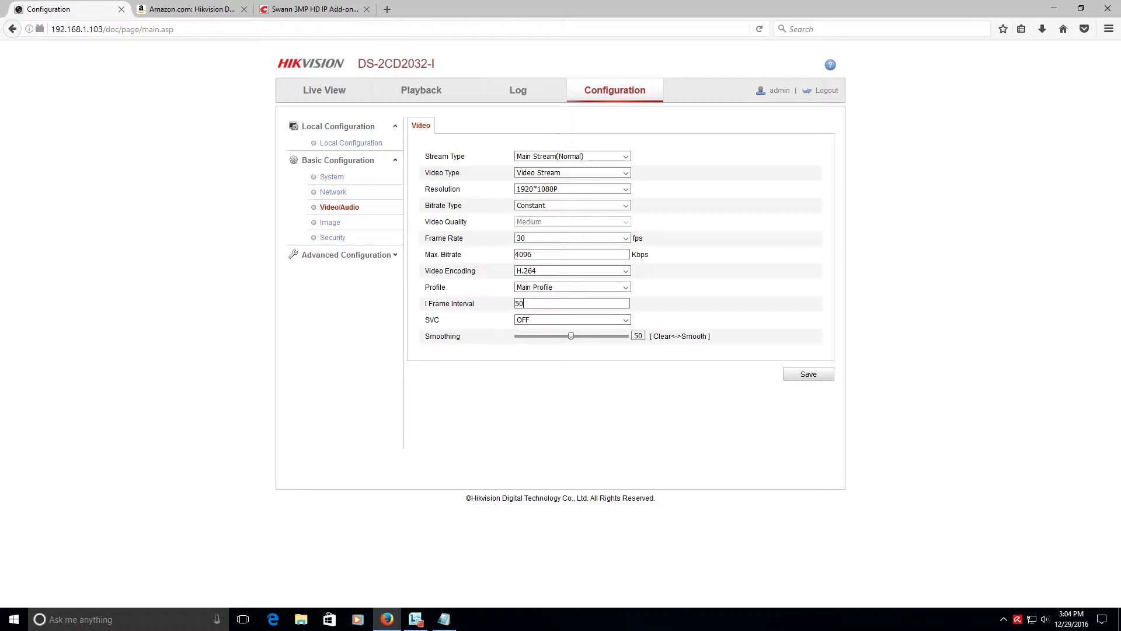
left_click(330, 222)
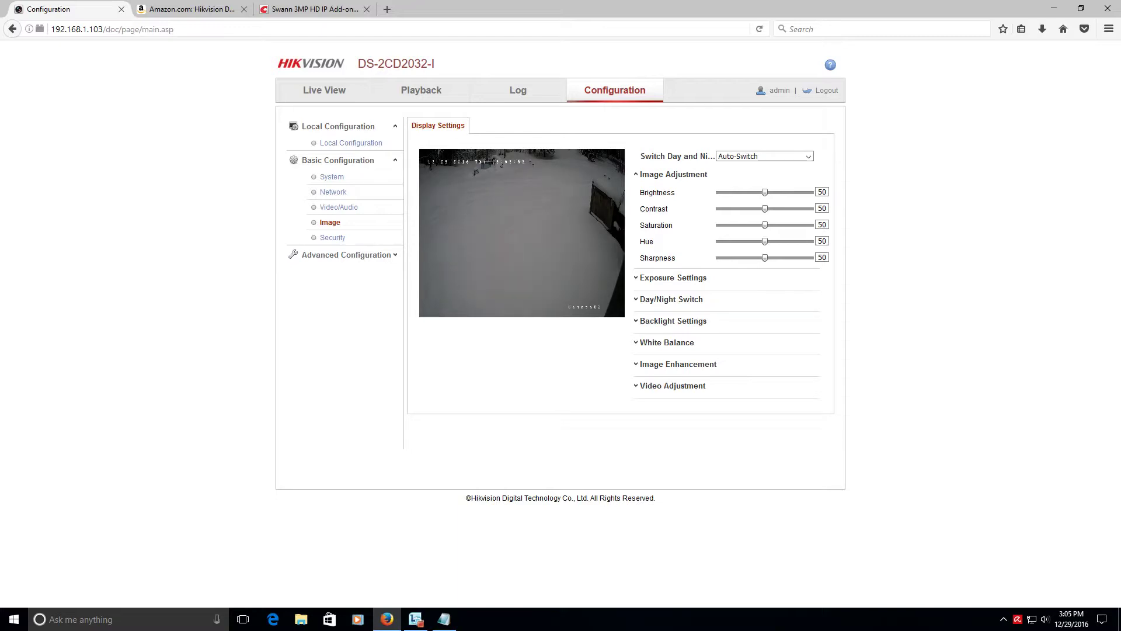
left_click(808, 156)
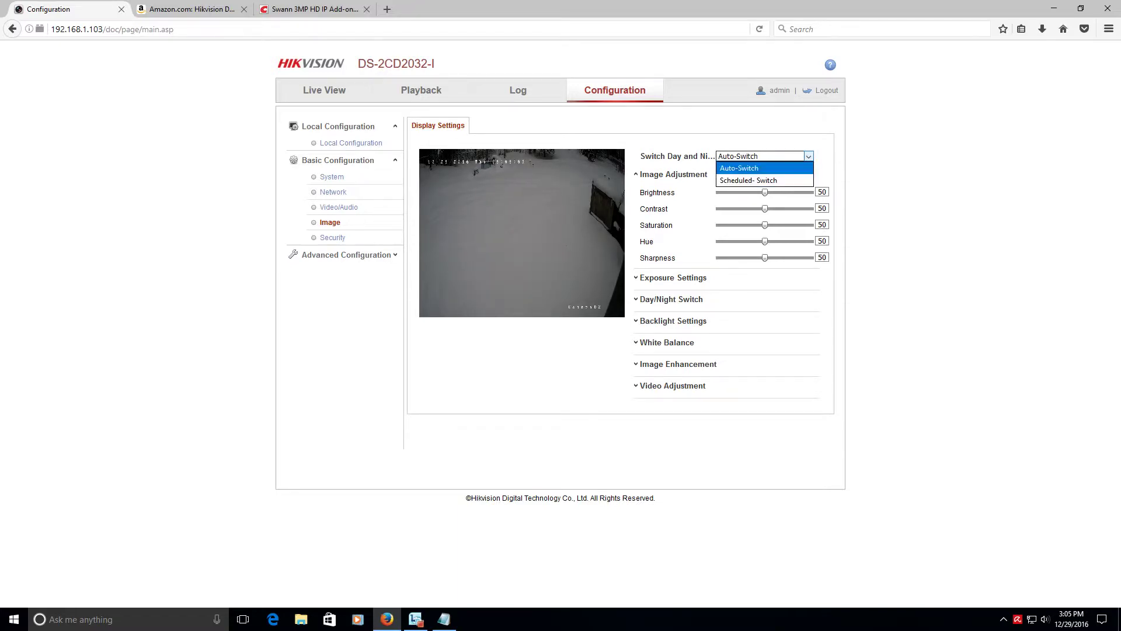
key("Up")
key("Return")
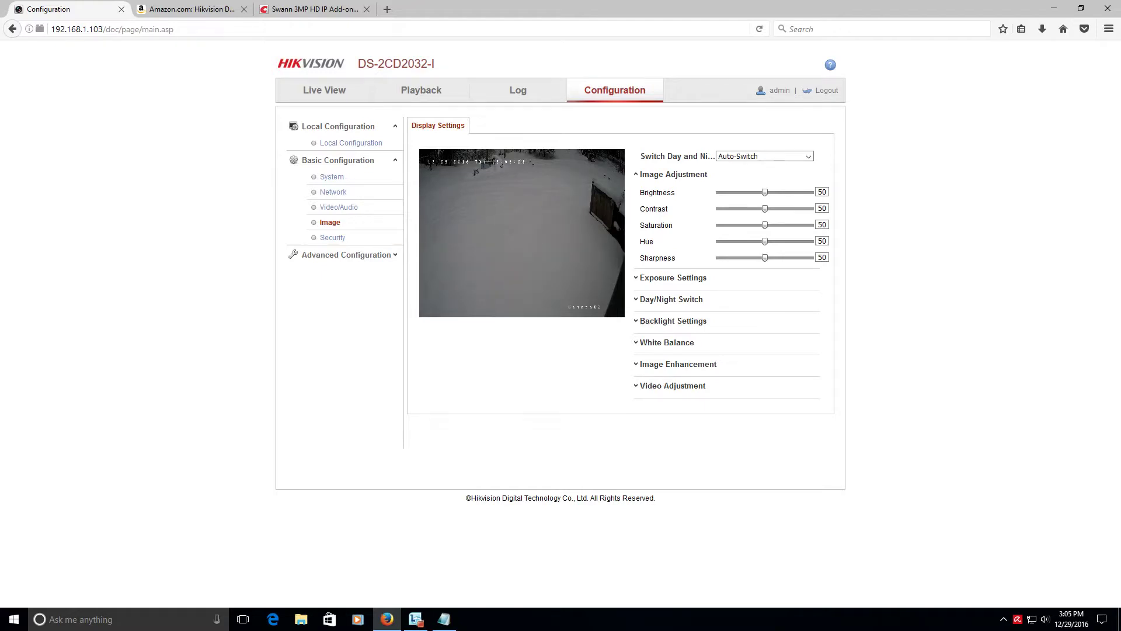
left_click(674, 278)
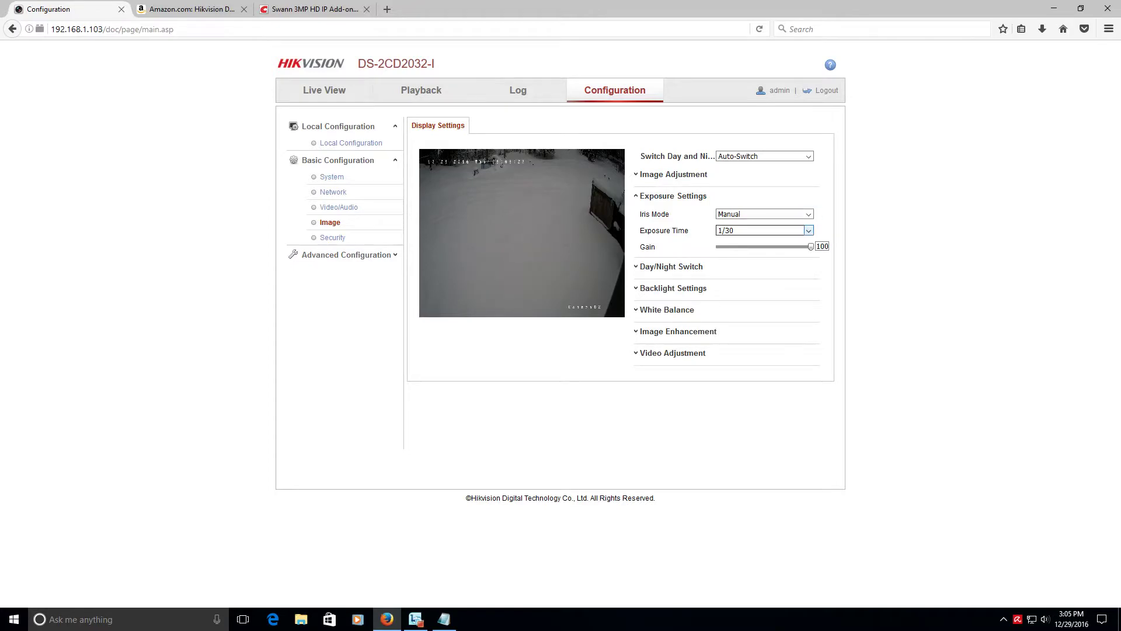
Step: Leave exposure time at 1/30 and Day/Night Switch at Auto, then expand Backlight Settings
left_click(809, 230)
left_click(809, 230)
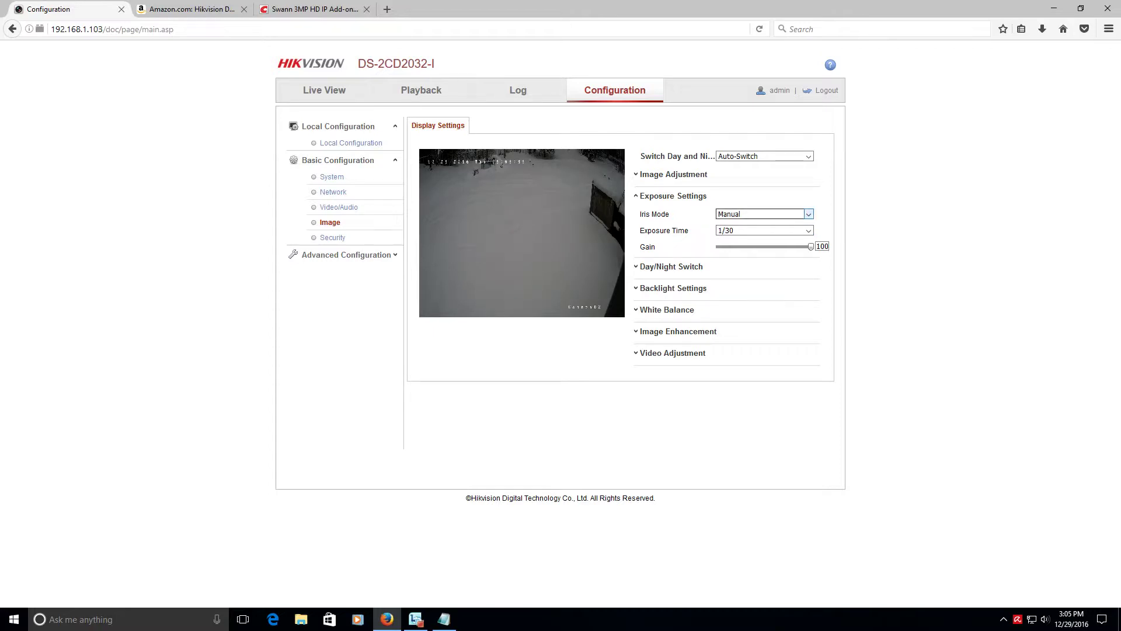
left_click(671, 266)
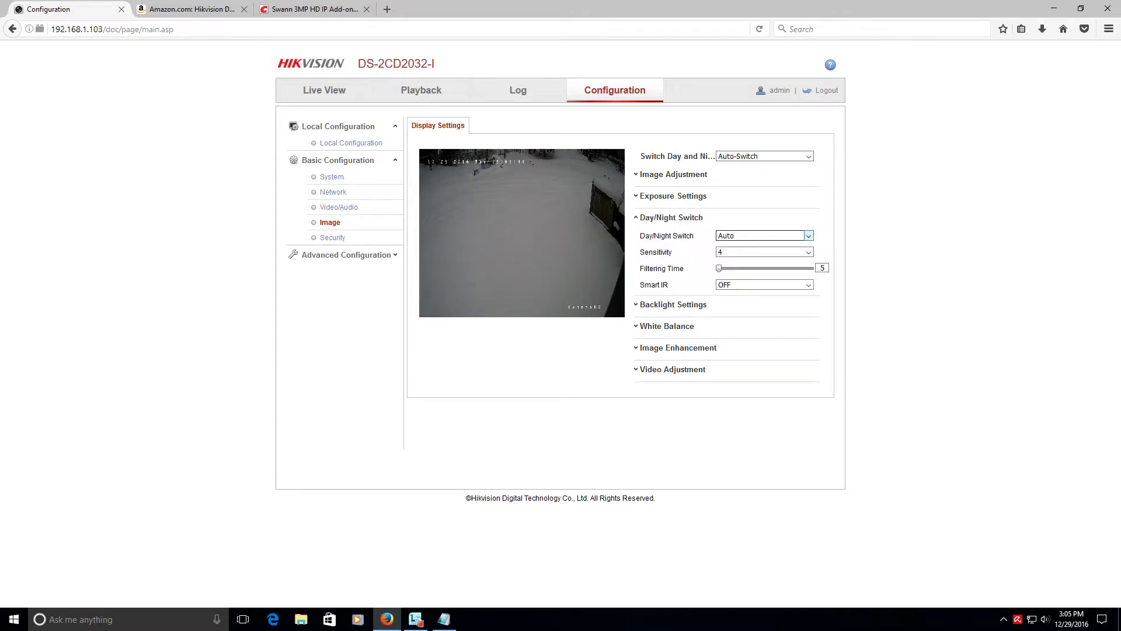
left_click(808, 235)
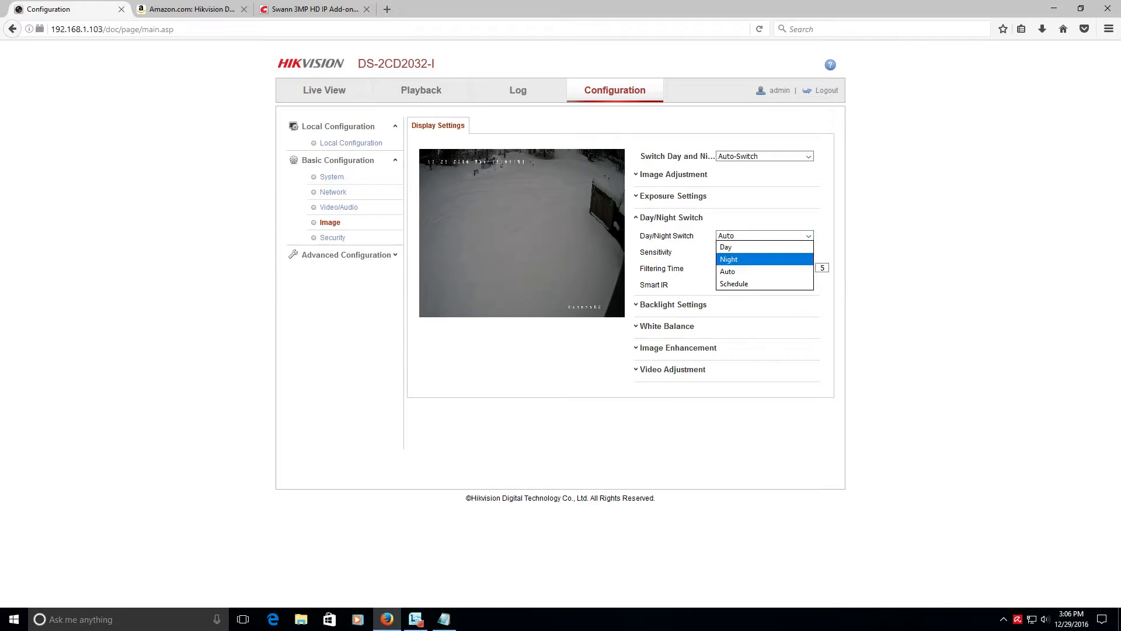
key("Escape")
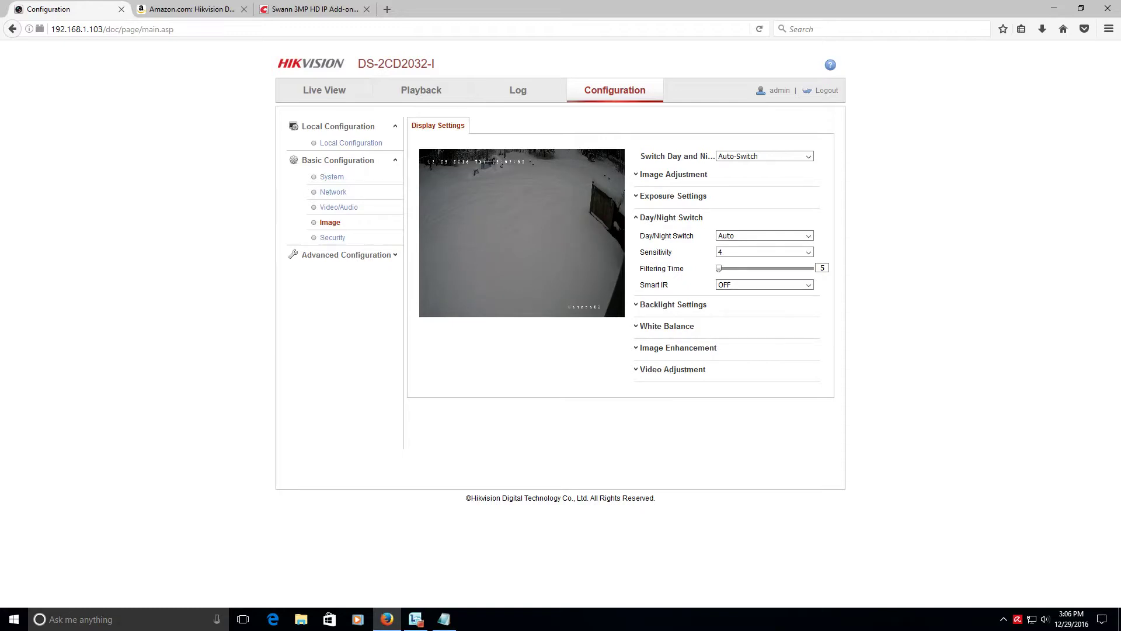
left_click(674, 304)
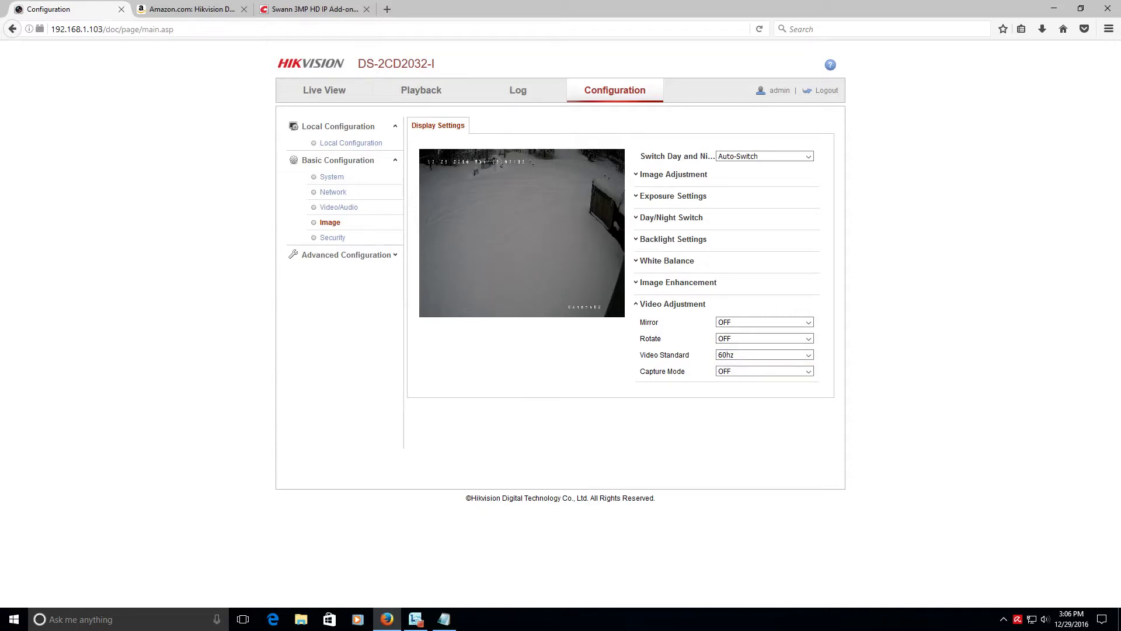
Step: View the Capture Mode options leaving it OFF, then open the Security user page
left_click(809, 371)
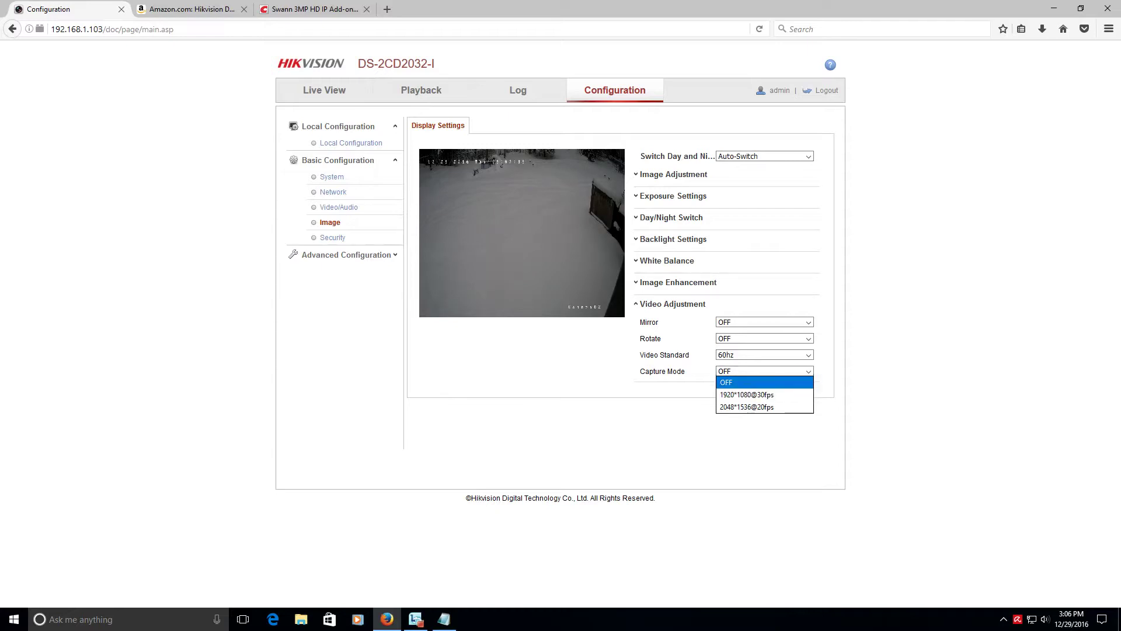
key("Escape")
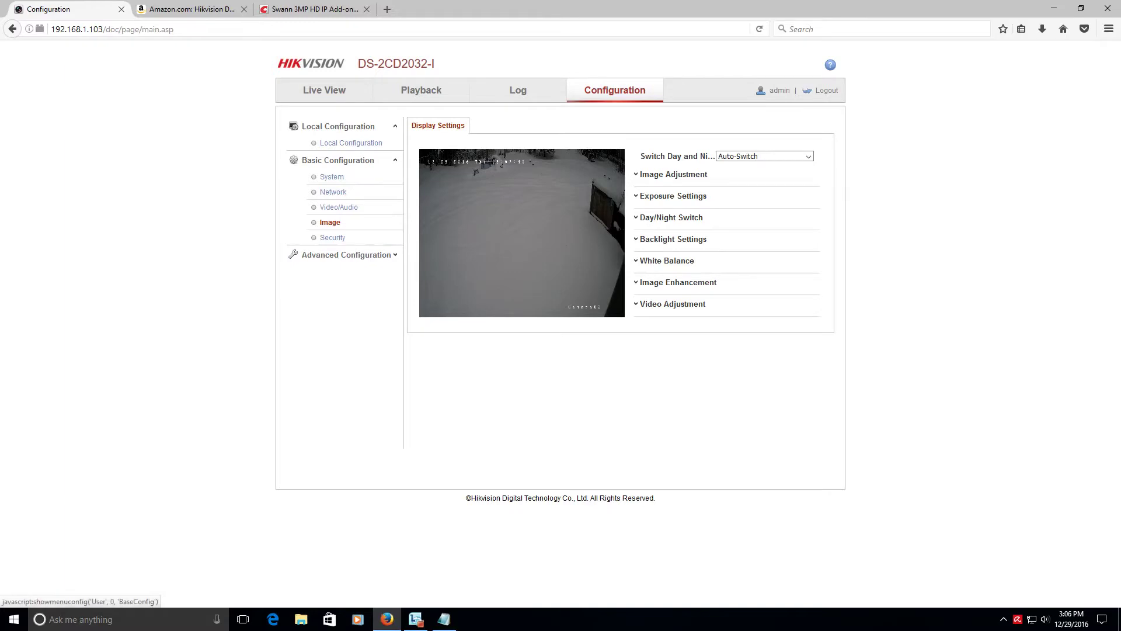
left_click(334, 237)
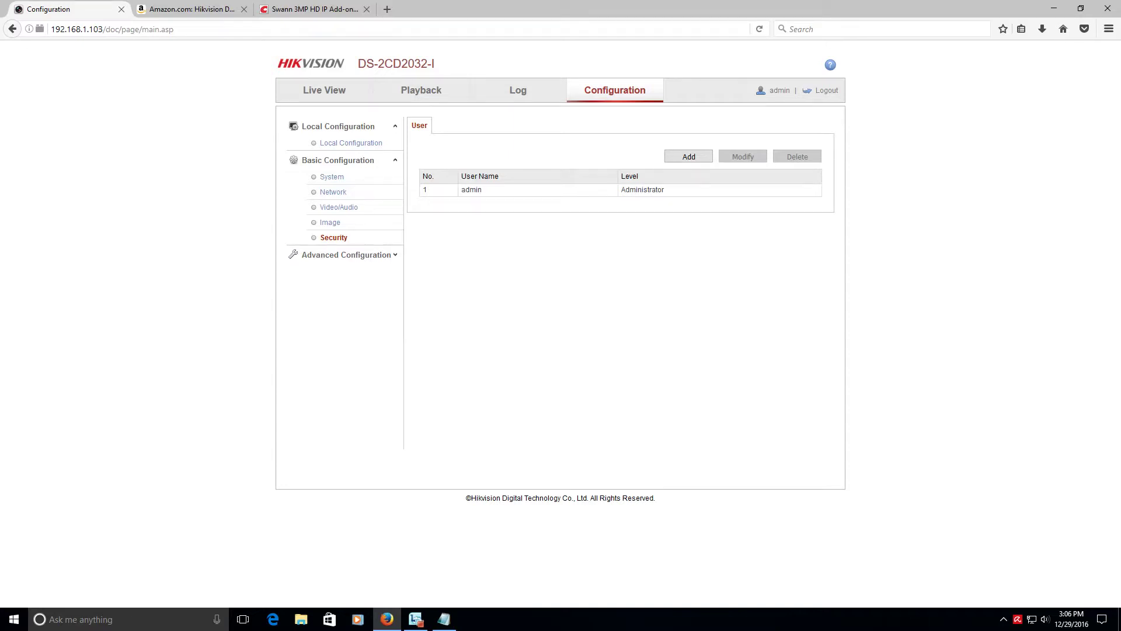
Step: Browse the Advanced System tabs (Maintenance, RS232, DST, Service), then open the Storage record schedule
left_click(346, 255)
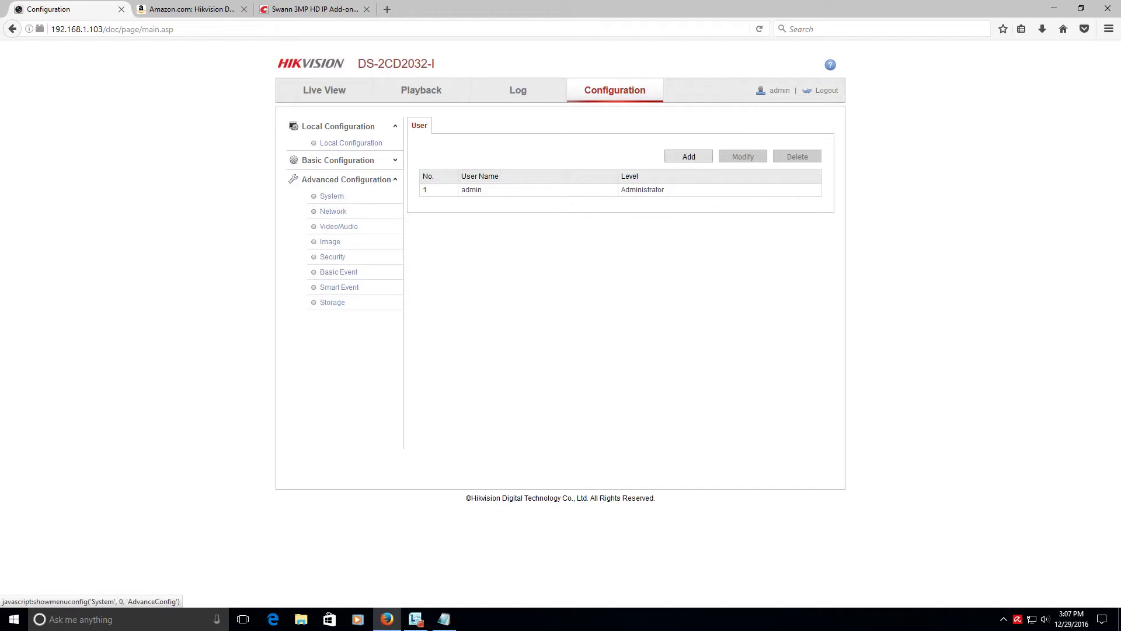
left_click(331, 196)
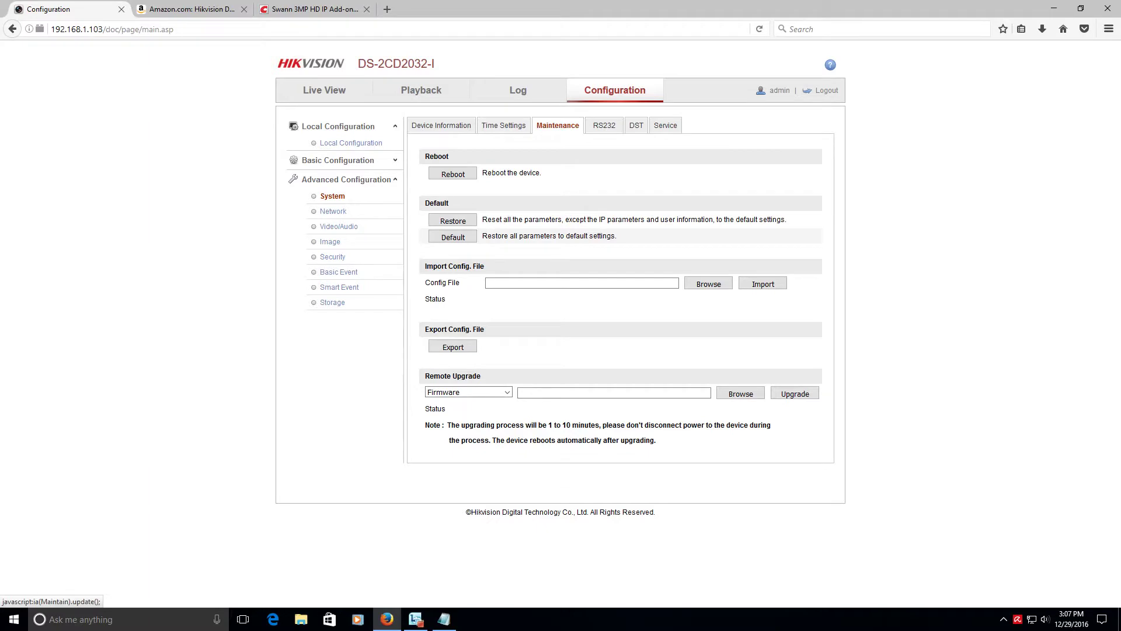
left_click(604, 125)
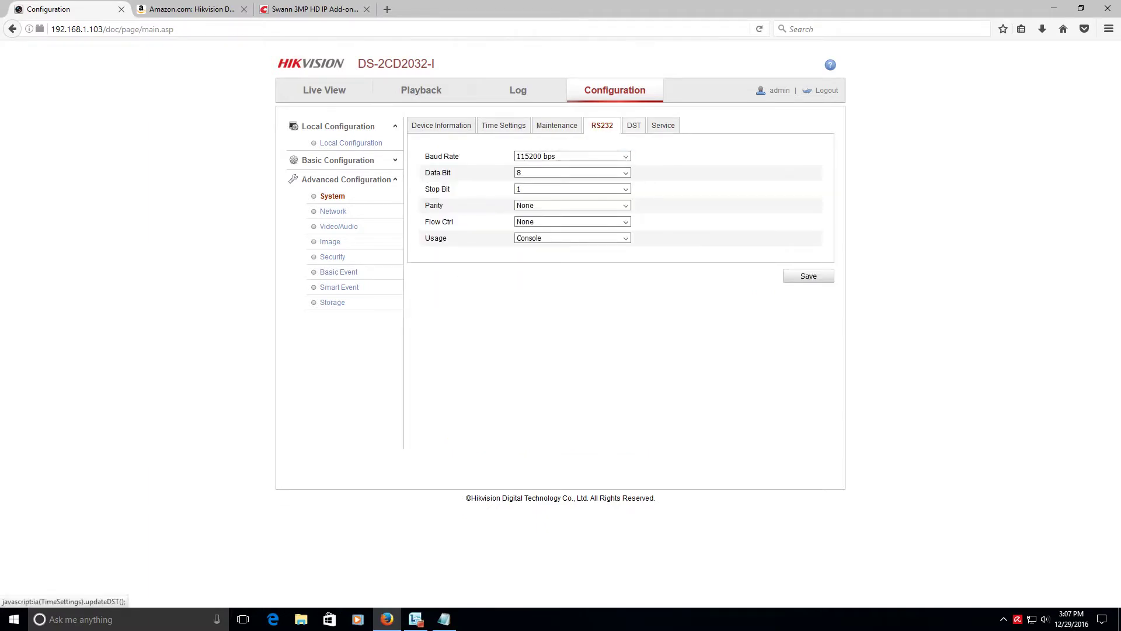
left_click(634, 125)
left_click(664, 125)
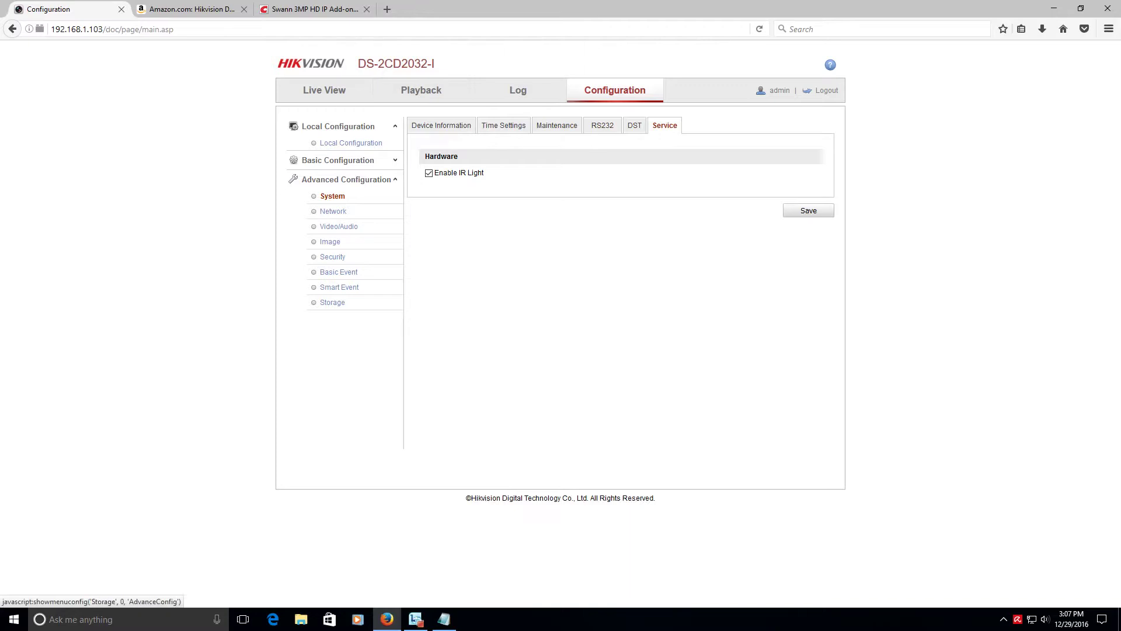
left_click(333, 302)
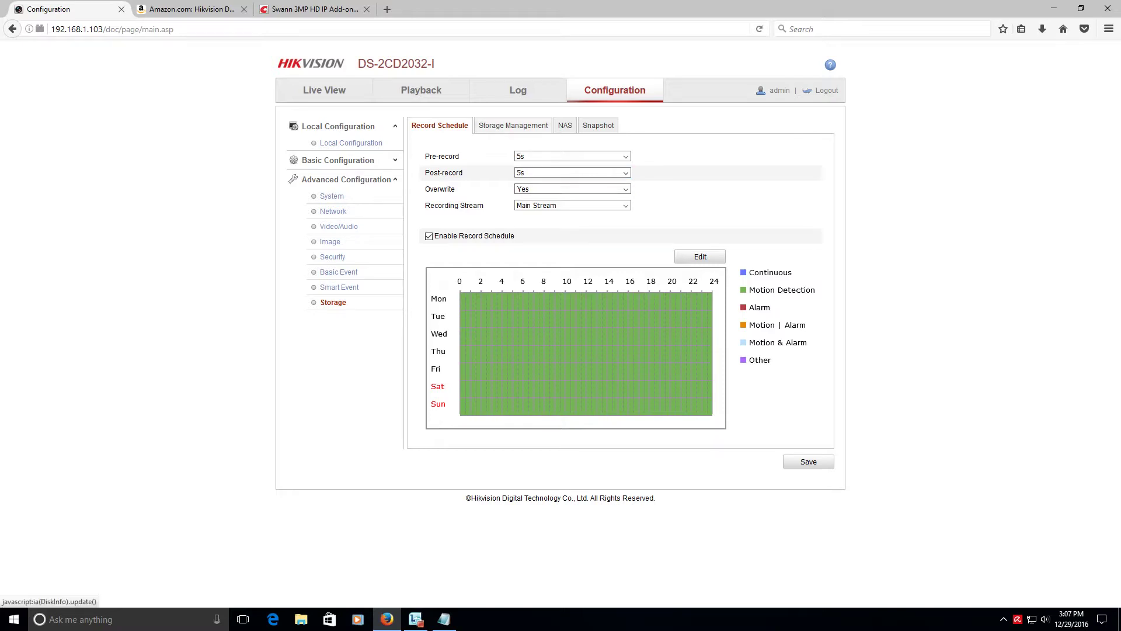
Step: Check the Storage Management disk list and NAS tab, then return to the Picture quota setting
left_click(513, 125)
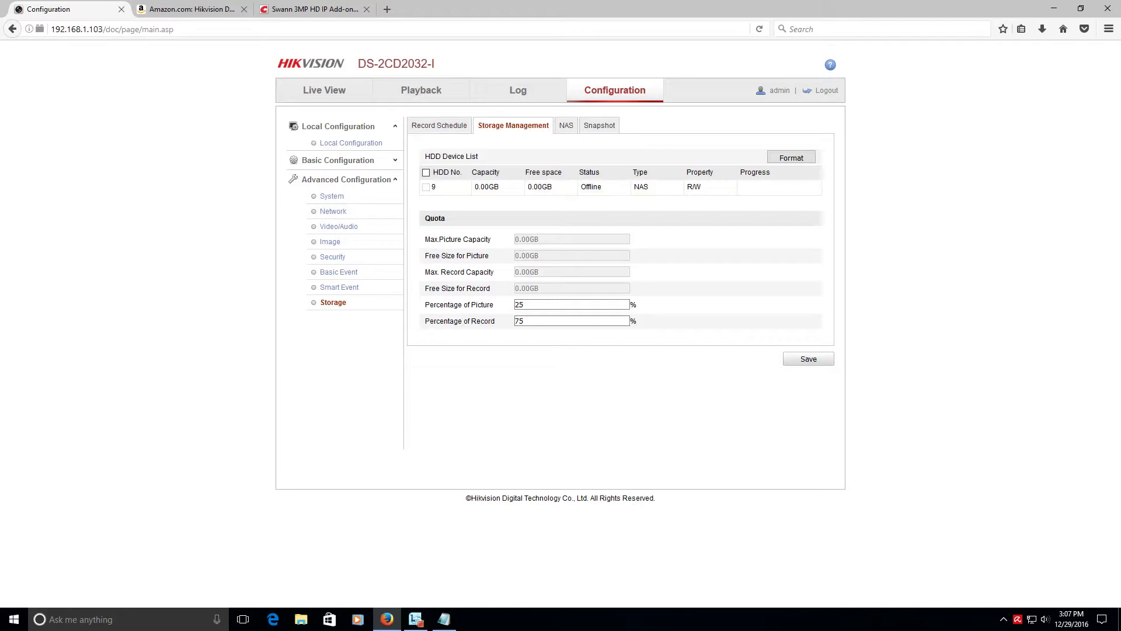
left_click(566, 125)
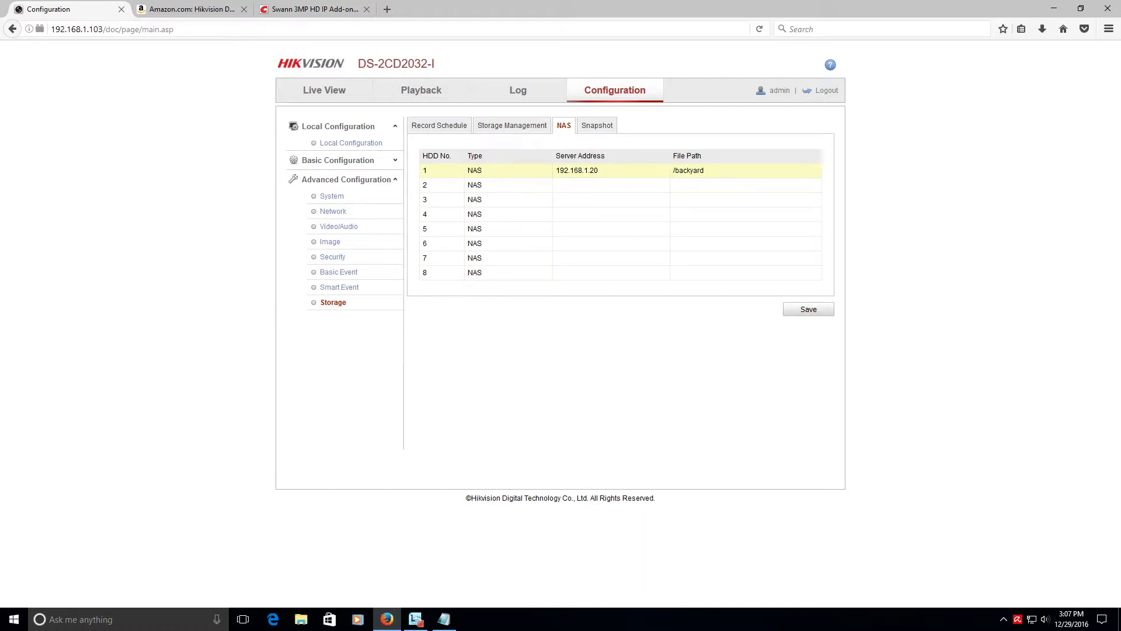
left_click(512, 125)
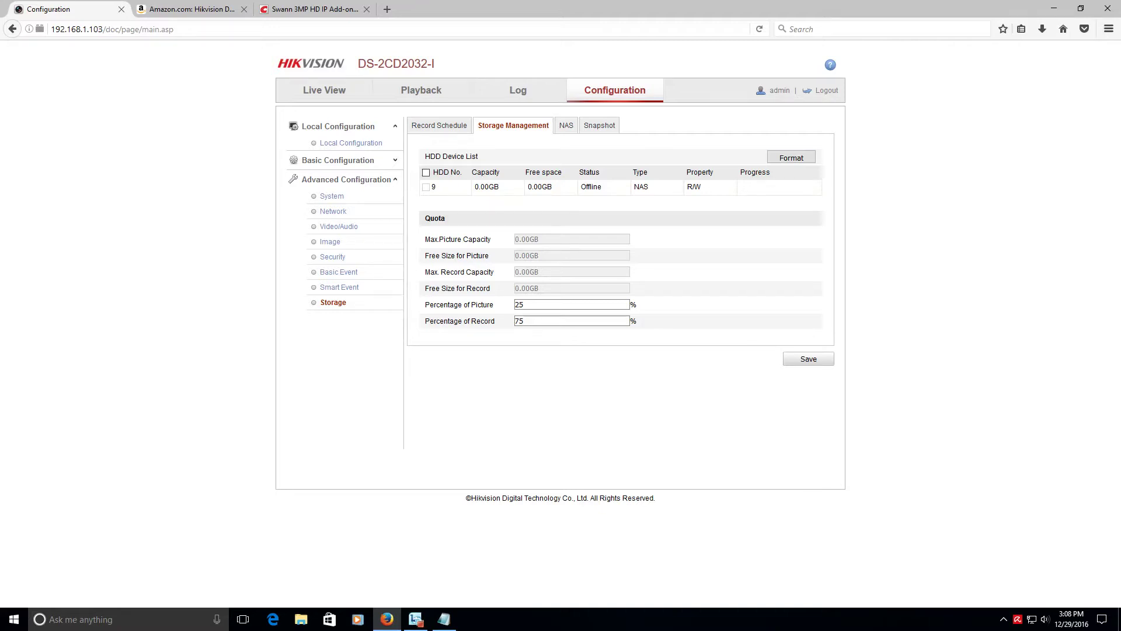
left_click(571, 304)
Step: Revisit the NAS server table, then view Snapshot settings: timed and event snapshots disabled, JPEG 1920*1080
left_click(566, 124)
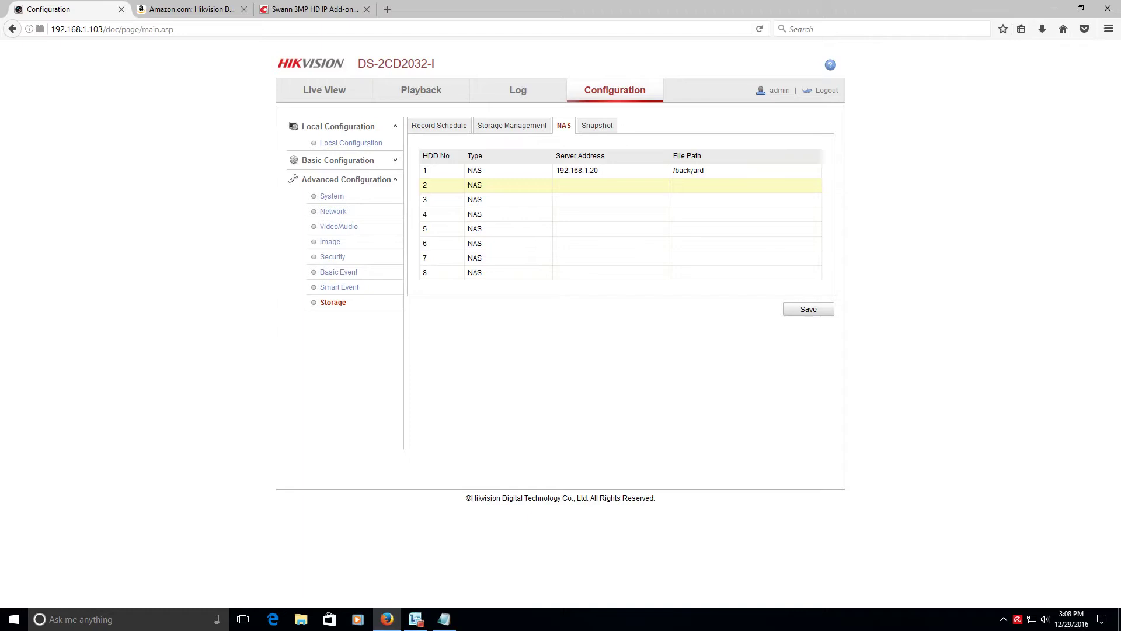
left_click(597, 125)
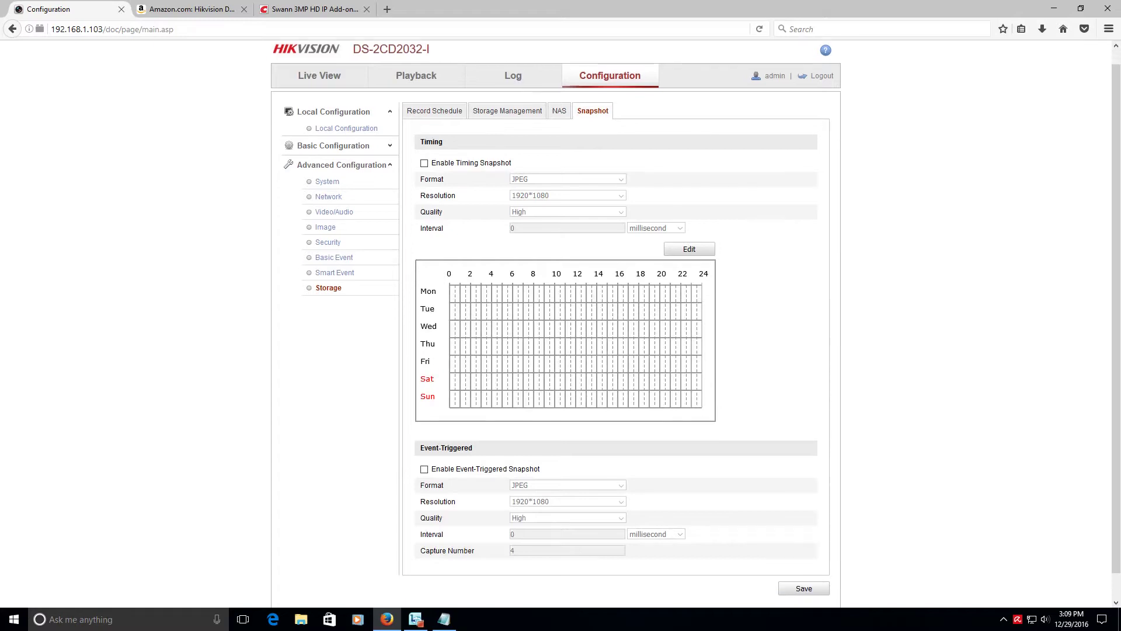
scroll(695, 326, "down", 1)
Step: Show the Network Port settings: HTTP 80, RTSP 554, HTTPS 443, Server 8000
scroll(694, 326, "up", 1)
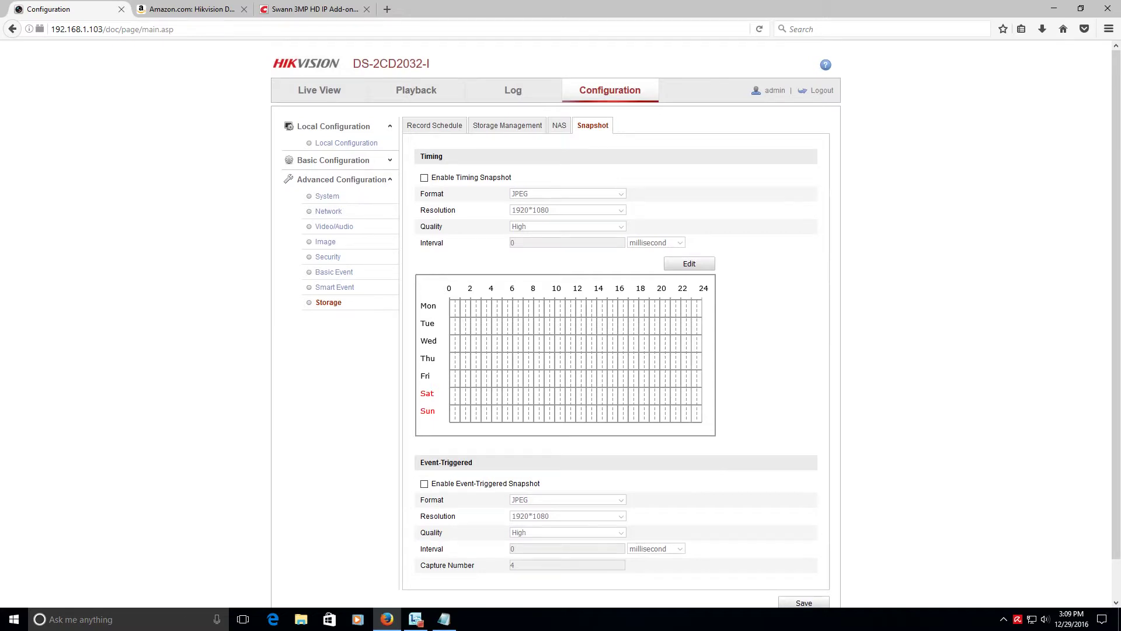
left_click(328, 211)
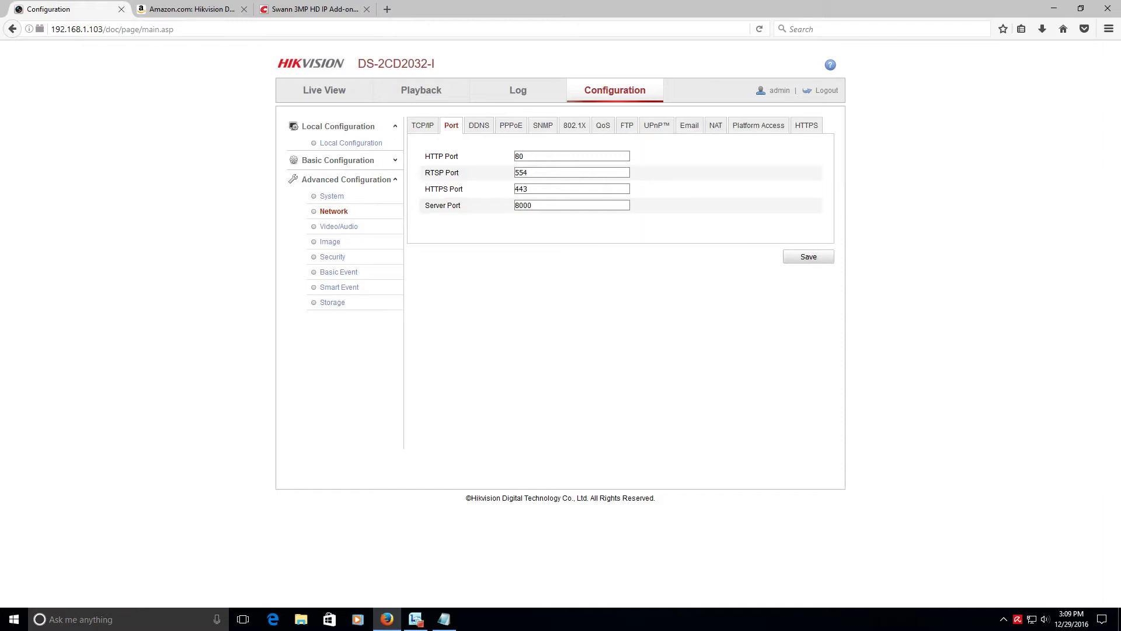
Step: Review the Email sender and receiver fields, send a test email, then view FTP settings (0.0.0.0, port 21)
left_click(689, 125)
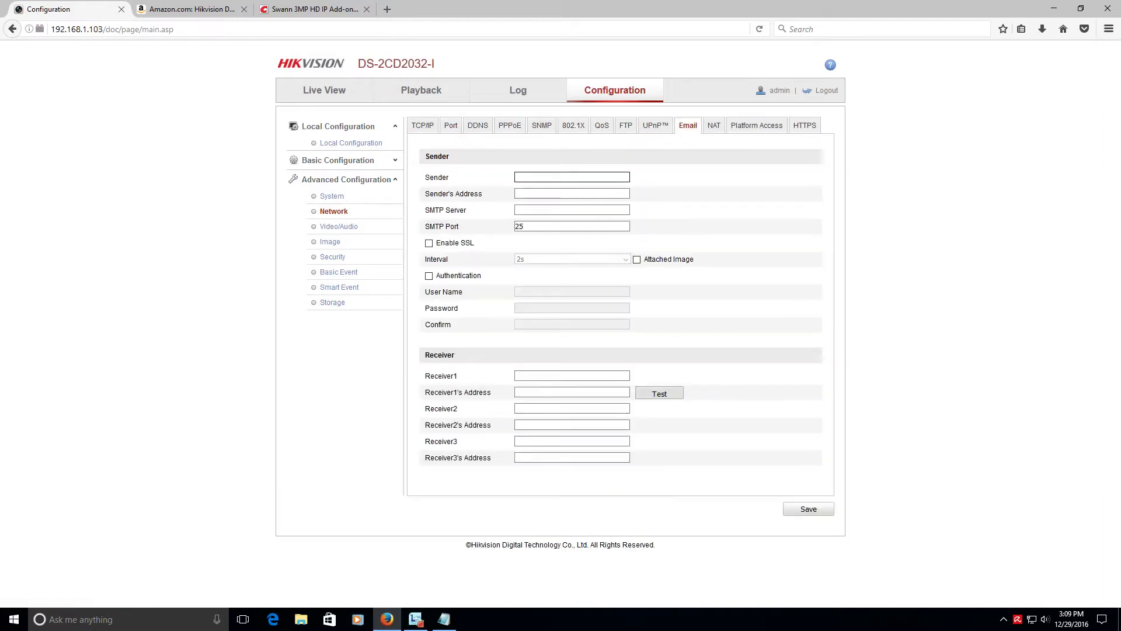
key("Tab")
key("Tab")
key("Tab")
left_click(572, 177)
left_click(572, 408)
left_click(659, 393)
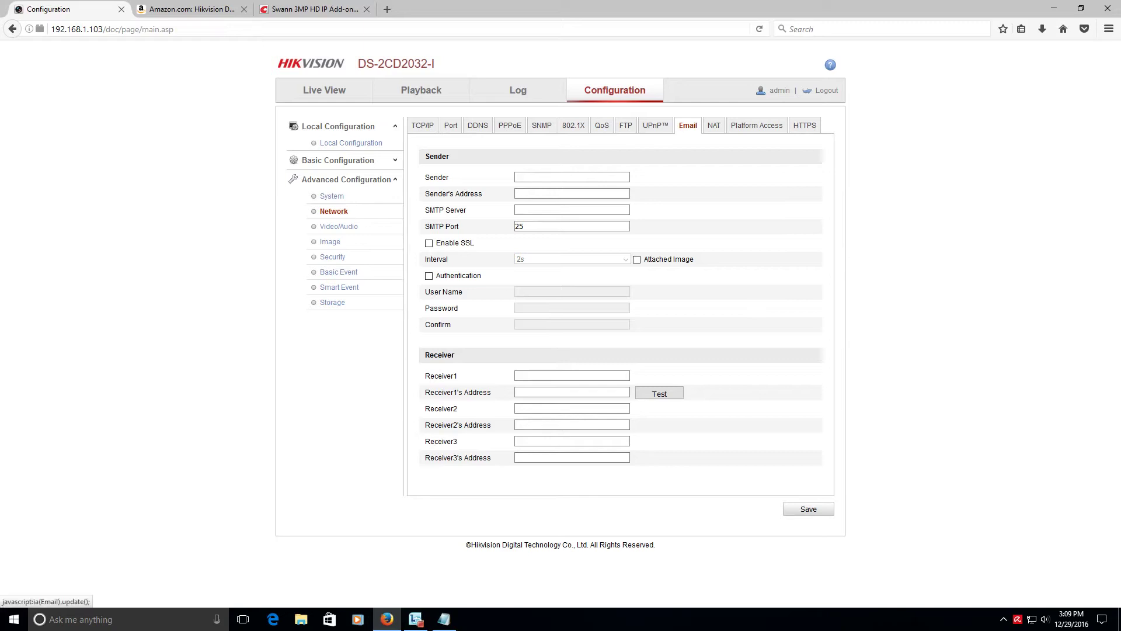
left_click(626, 125)
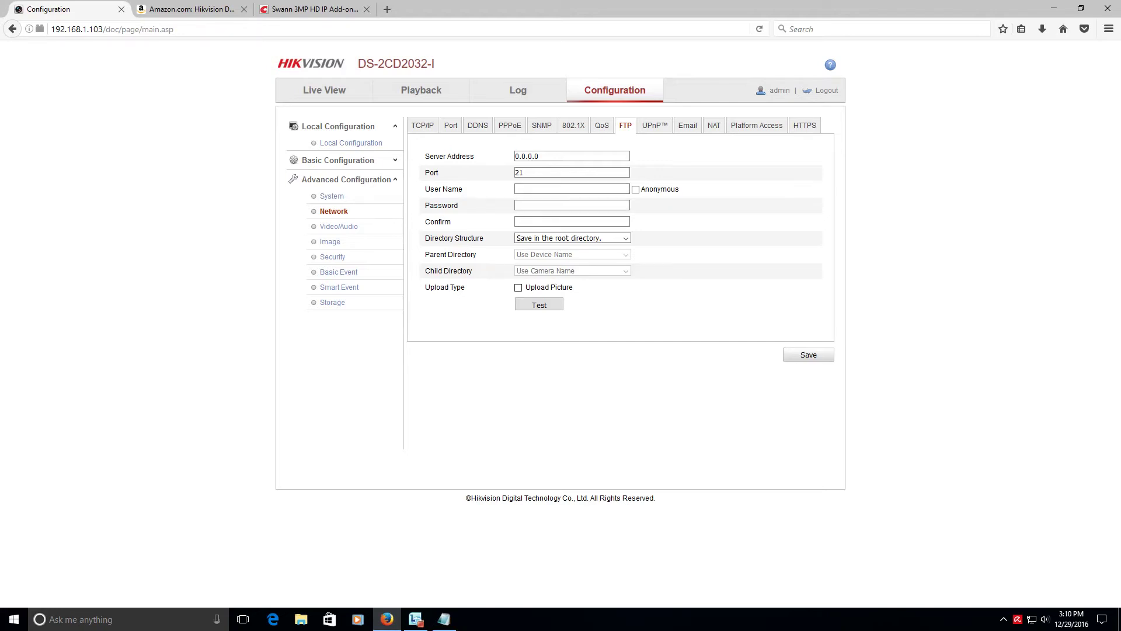
Step: View the SNMP settings with all SNMP versions disabled, then go back to TCP/IP
left_click(542, 125)
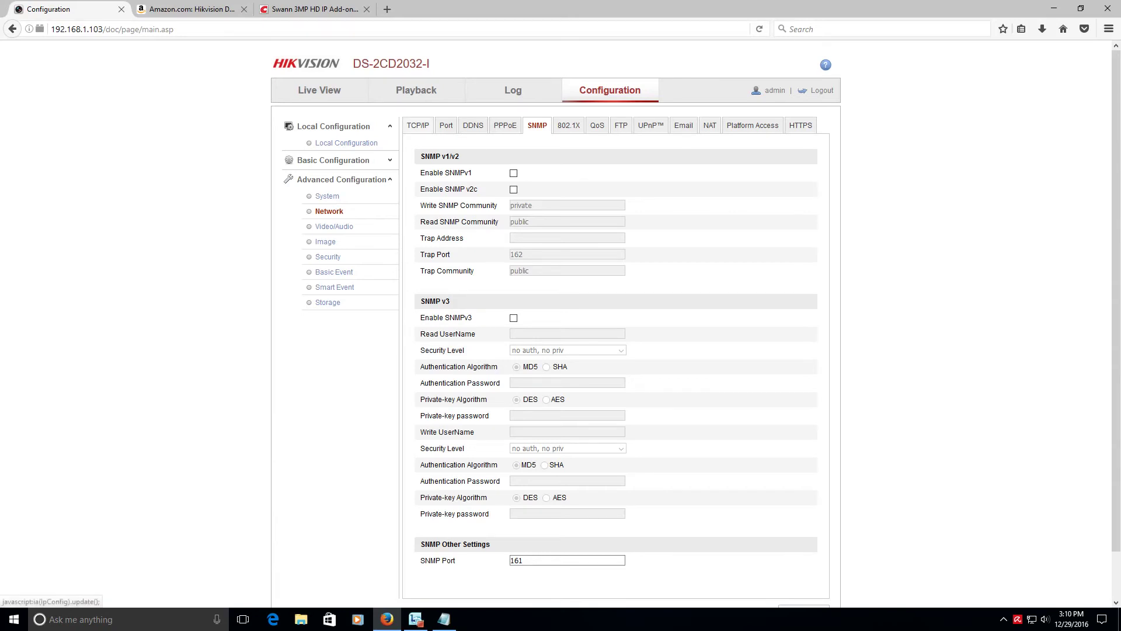
left_click(418, 125)
Step: Step through Port, DDNS, PPPoE and NAT settings to Platform Access, where EZVIZ Cloud P2P is Online
left_click(450, 125)
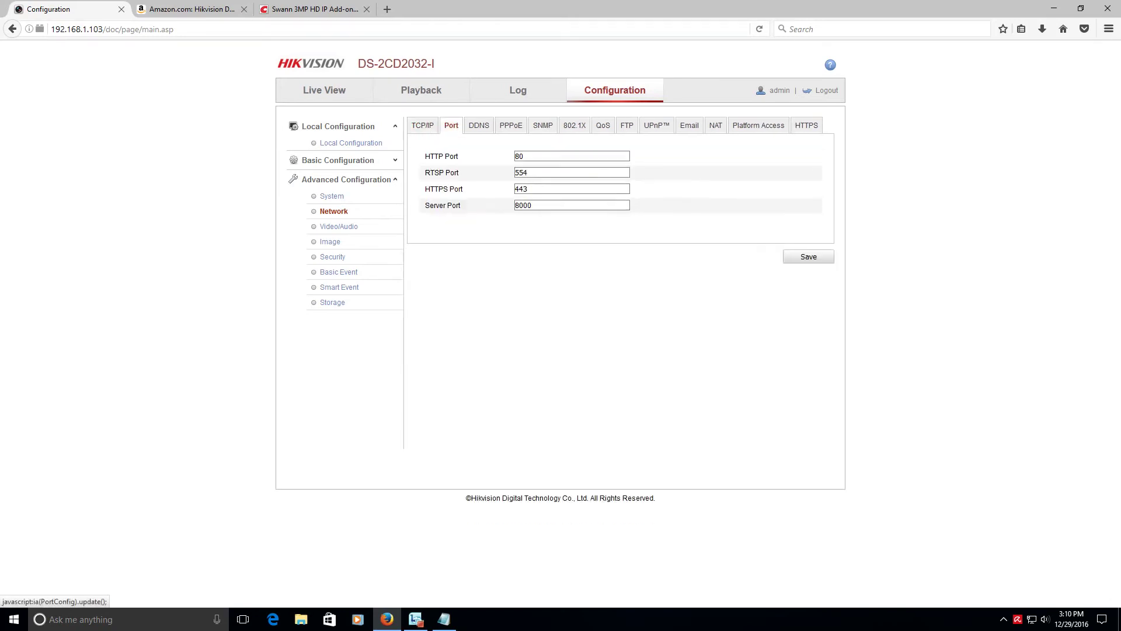
left_click(479, 125)
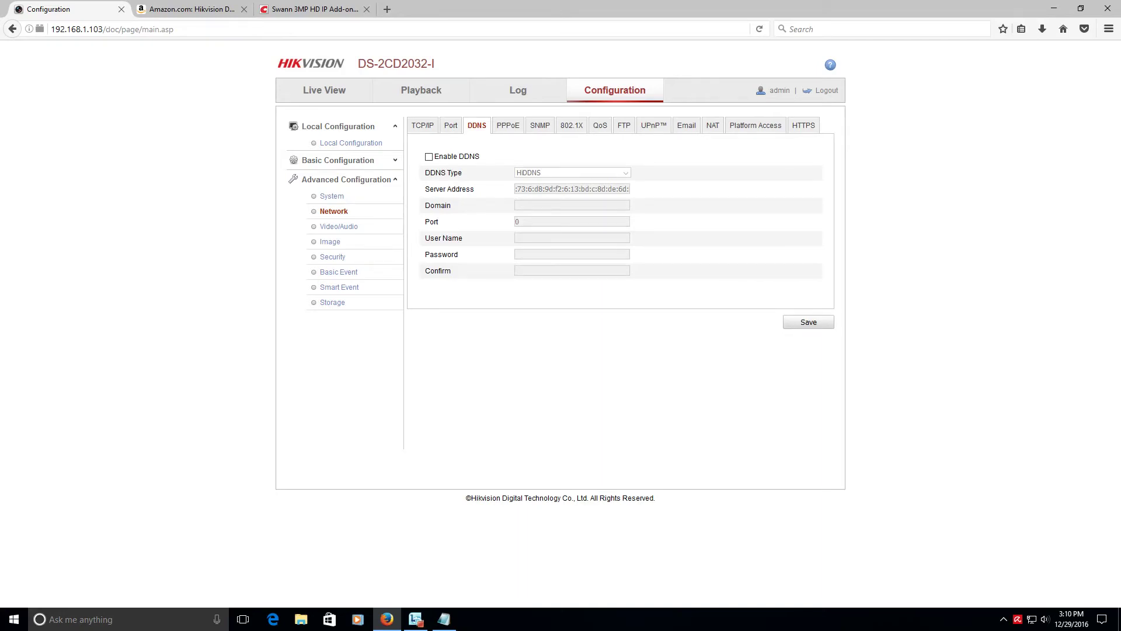
left_click(508, 125)
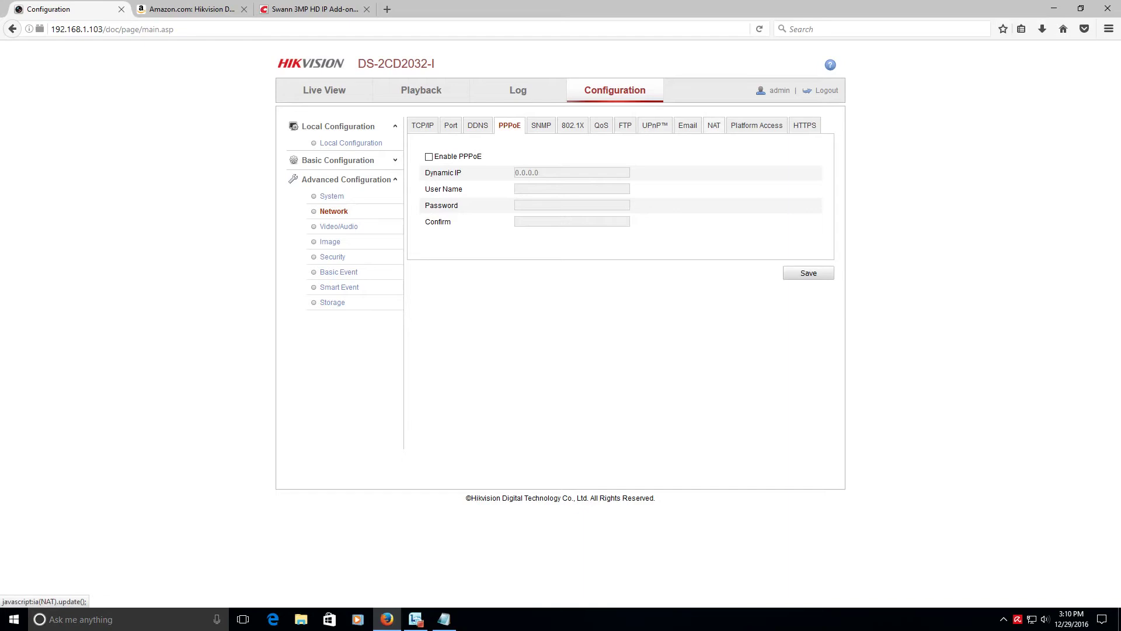
left_click(714, 125)
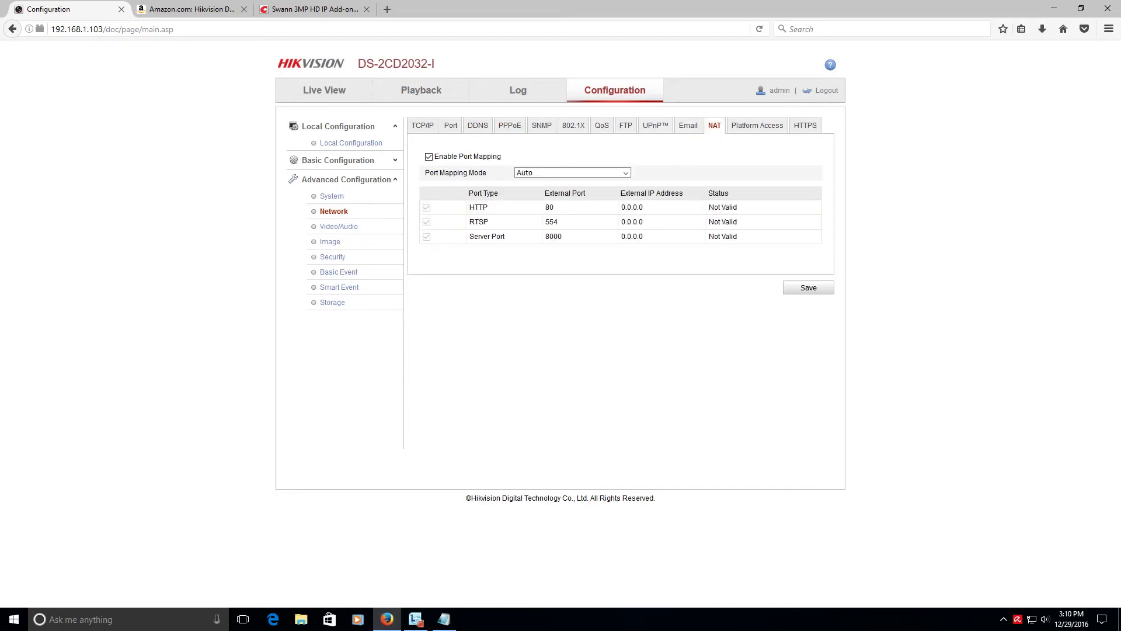
left_click(758, 125)
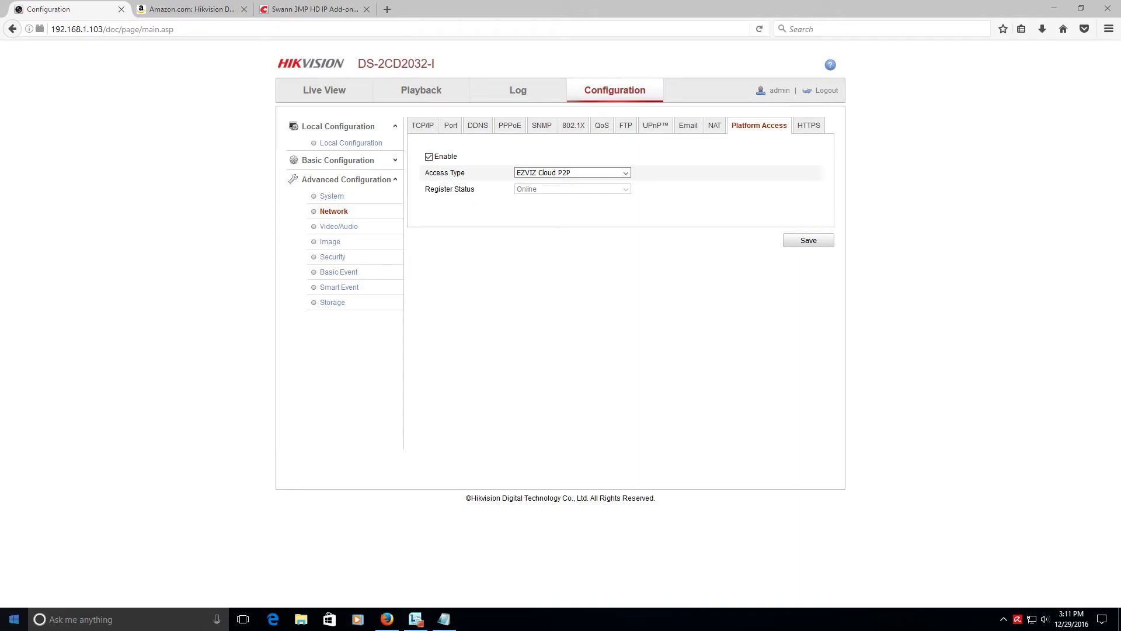
key("super")
Step: Remote into 192.168.1.2 via mstsc to see iVMS-4200 PCNVR, then return to the camera's Video settings
type("mstsc")
key("Return")
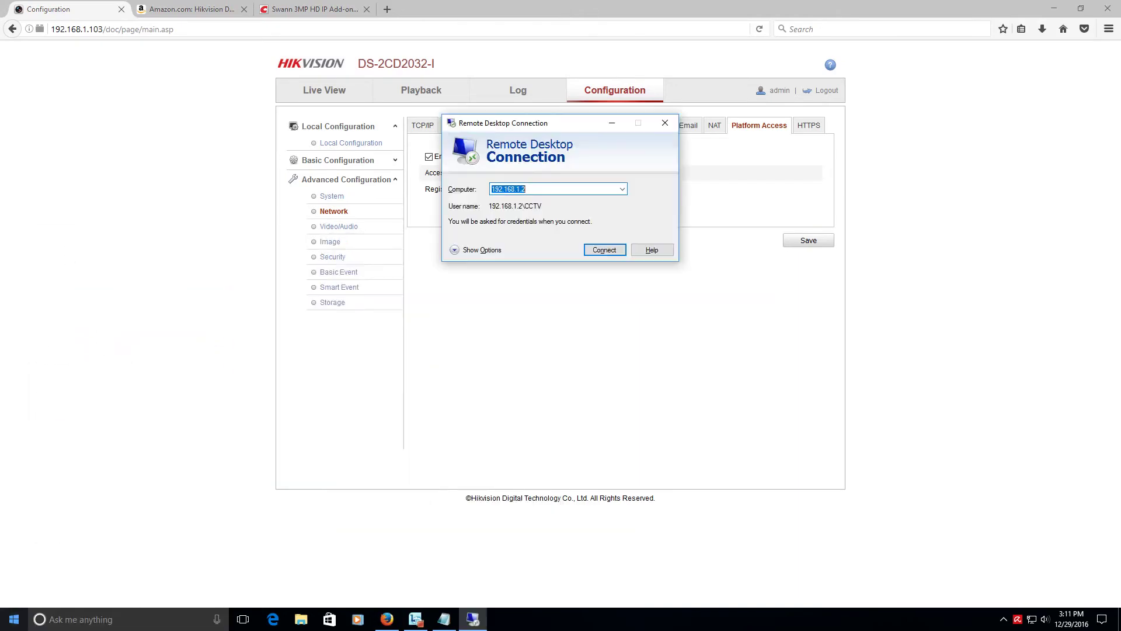
key("Return")
type("****")
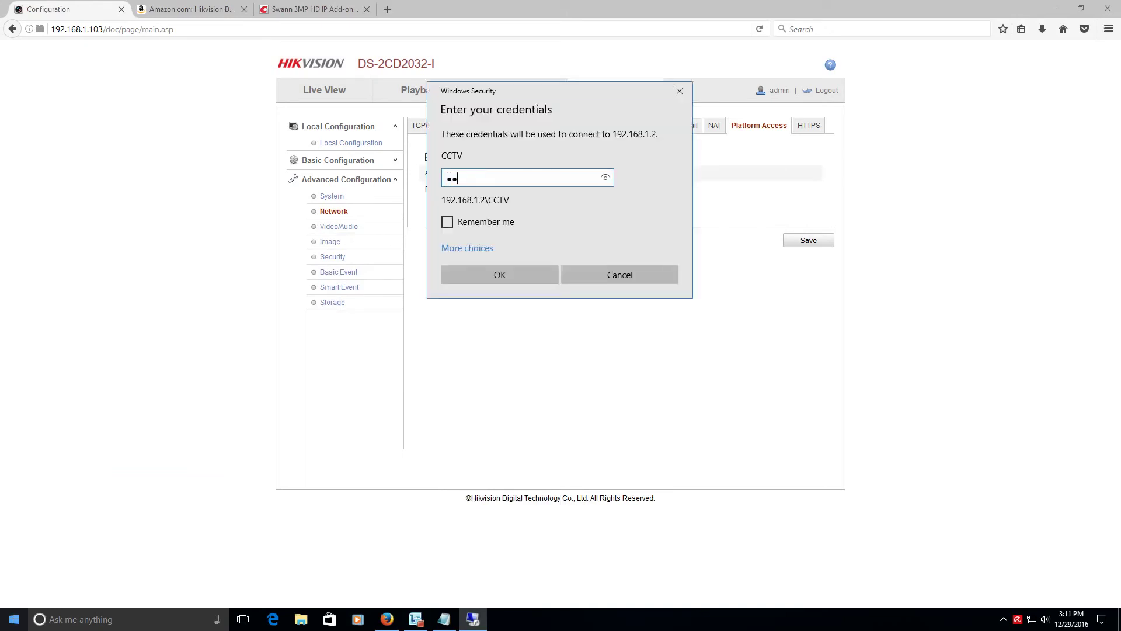
type("****")
key("Return")
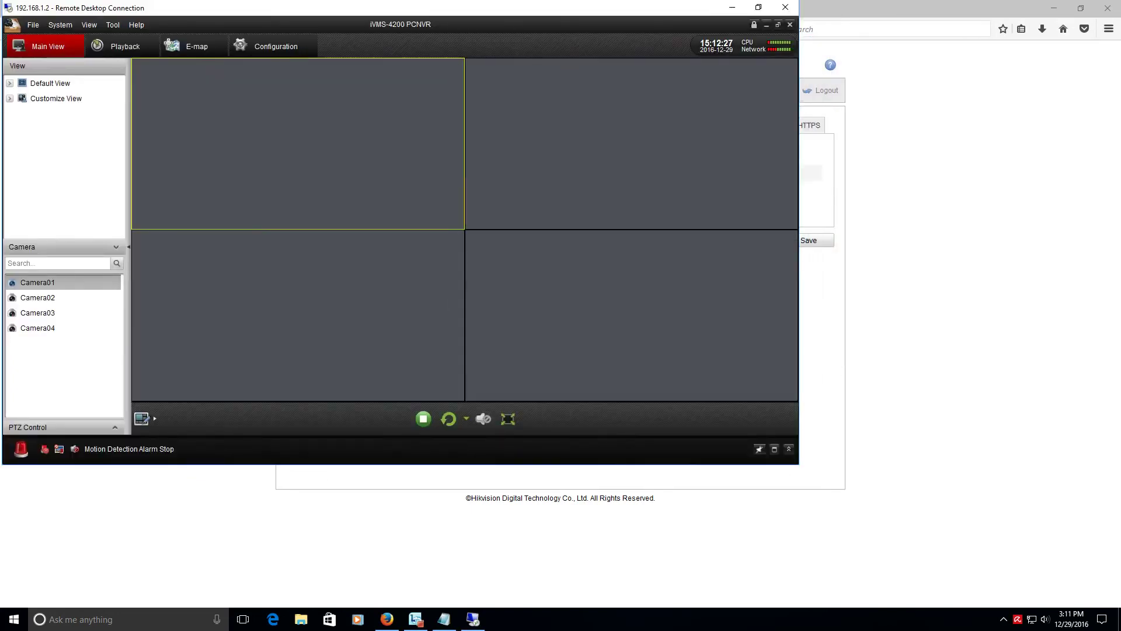
key("alt+Tab")
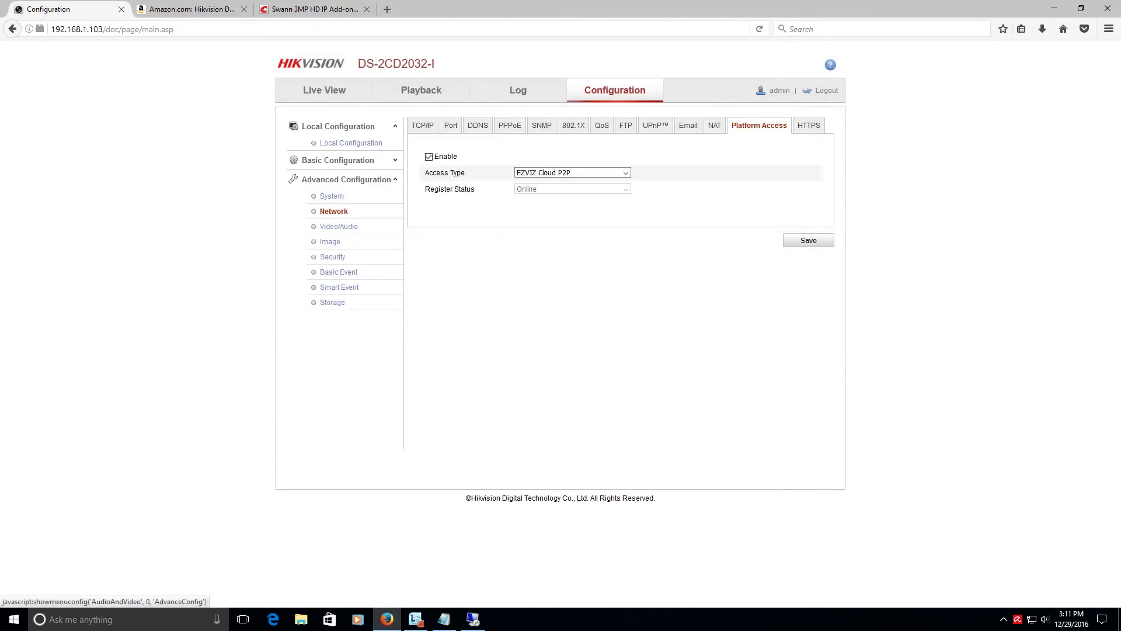
left_click(338, 226)
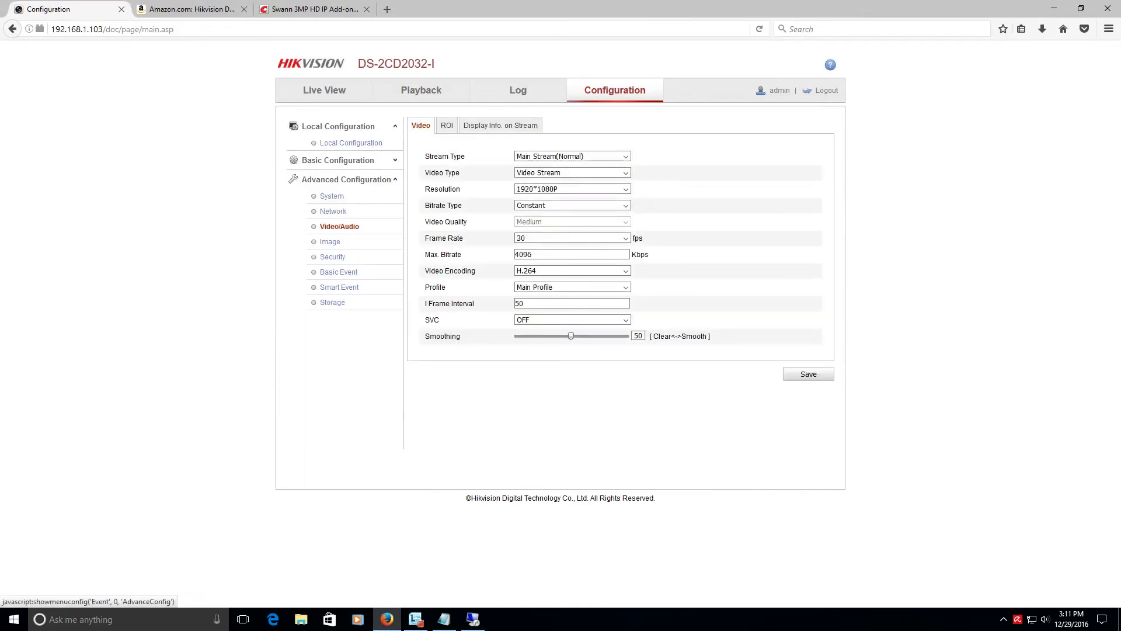
Step: Browse the configuration menus to Storage Management, then bring the iVMS-4200 remote session forward
left_click(338, 160)
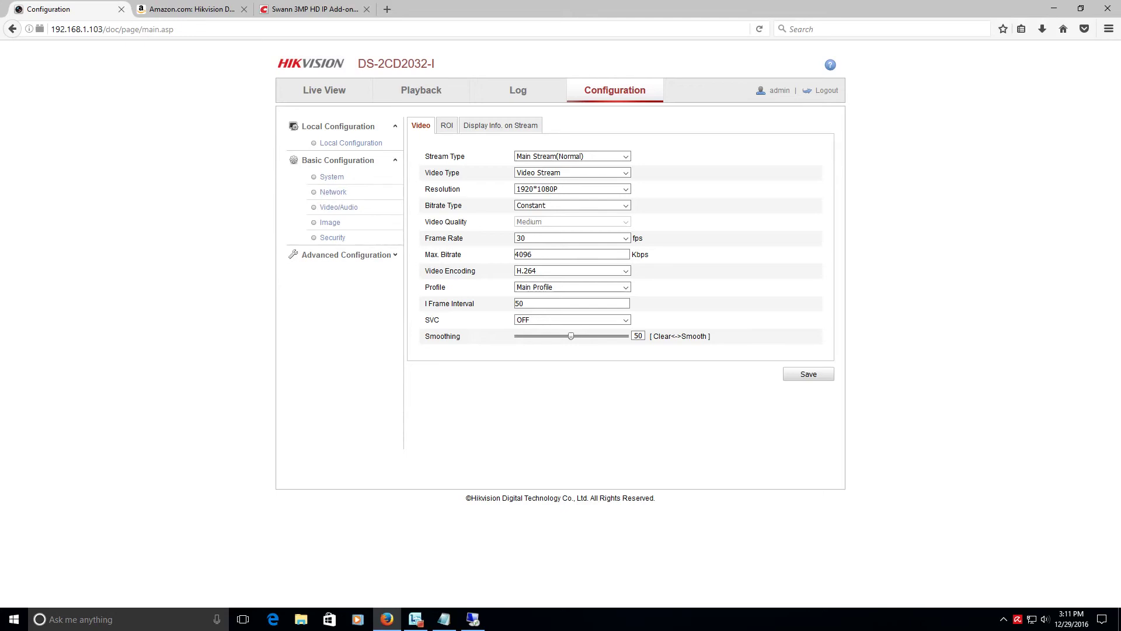
left_click(346, 255)
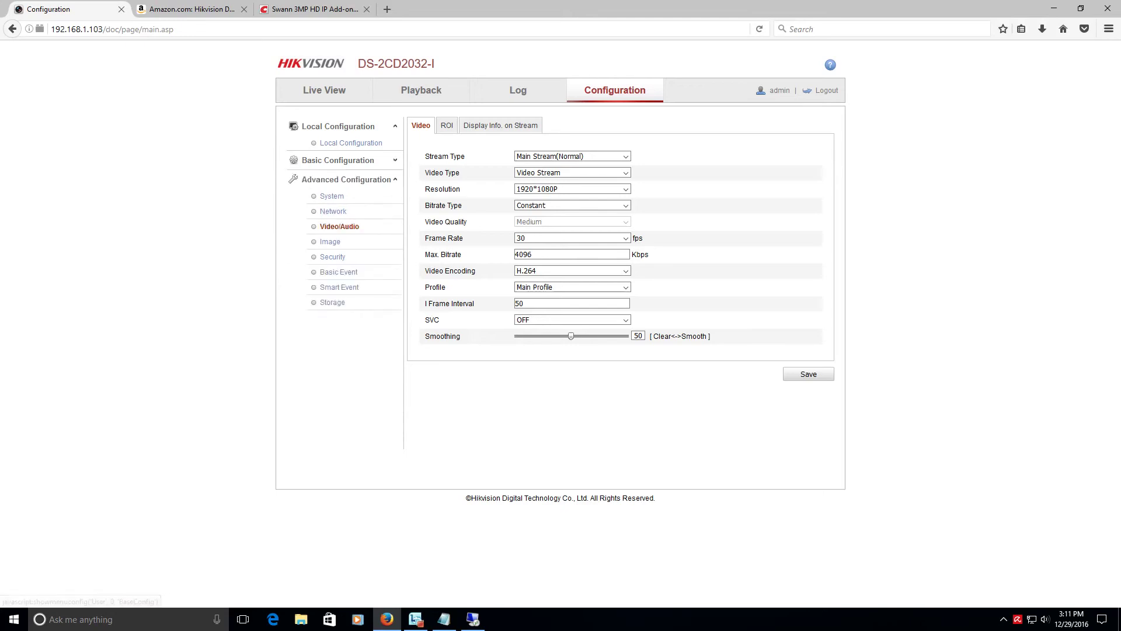
left_click(333, 302)
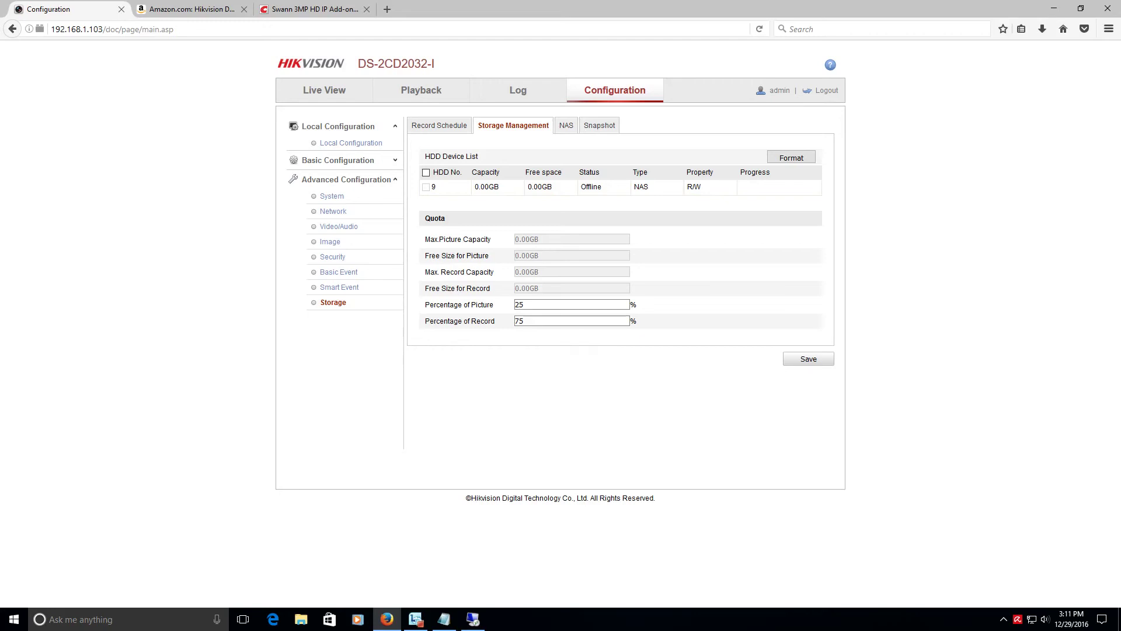
left_click(473, 619)
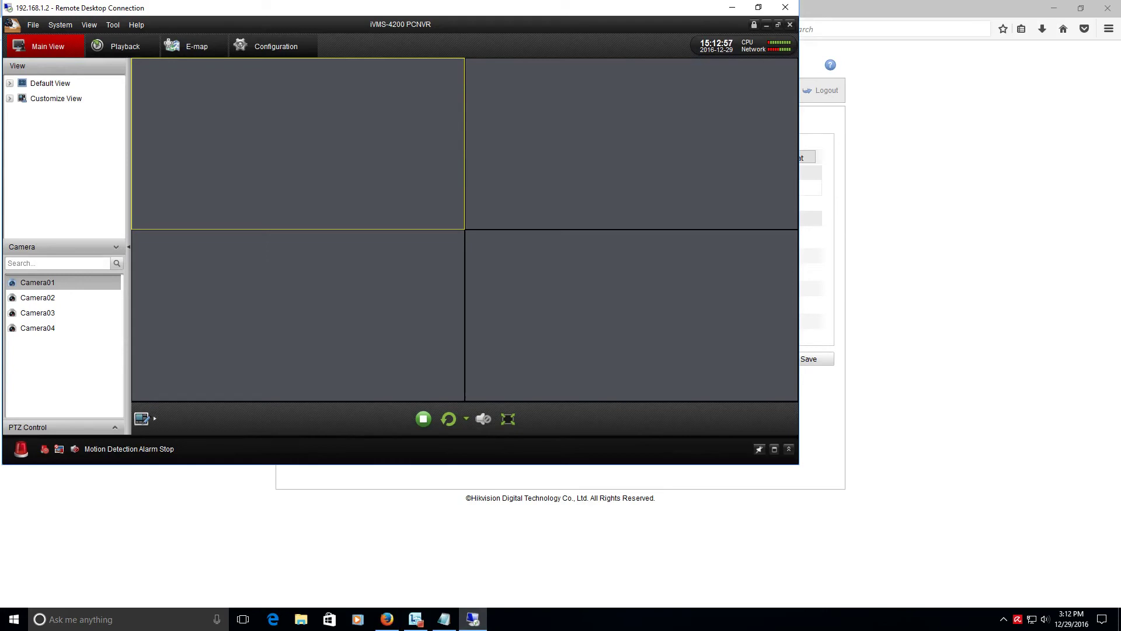
double_click(38, 328)
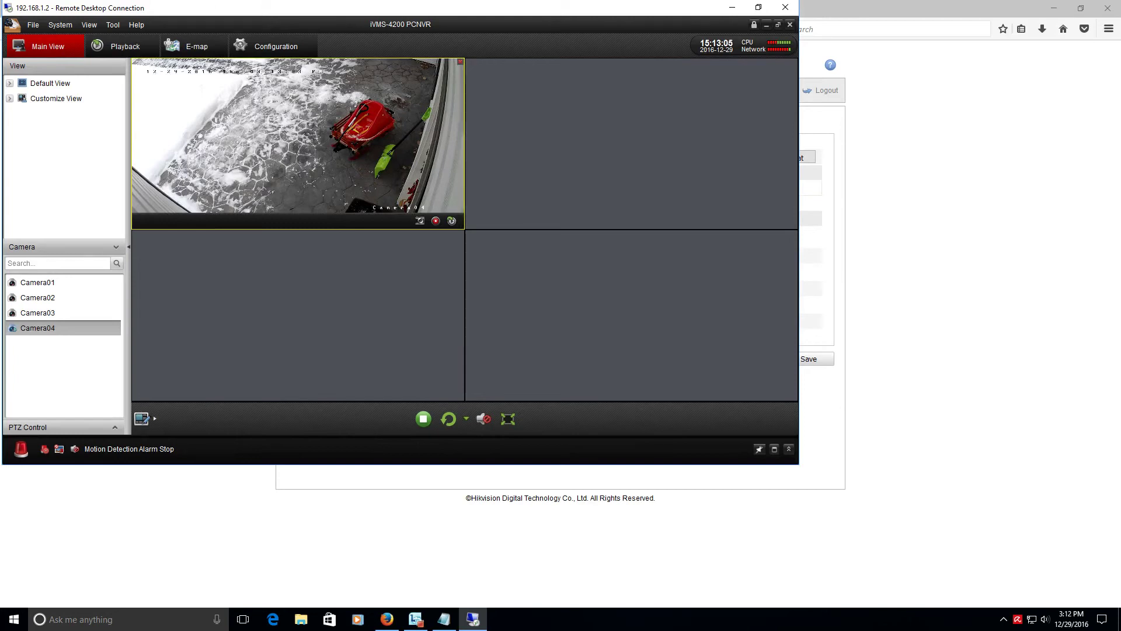
right_click(284, 118)
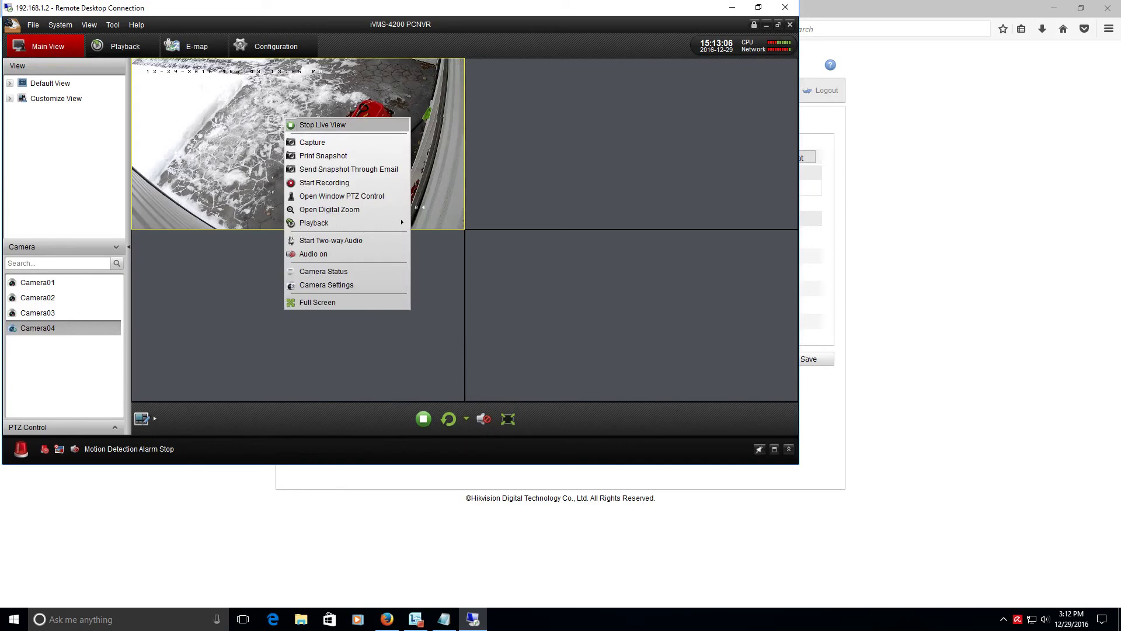
left_click(315, 125)
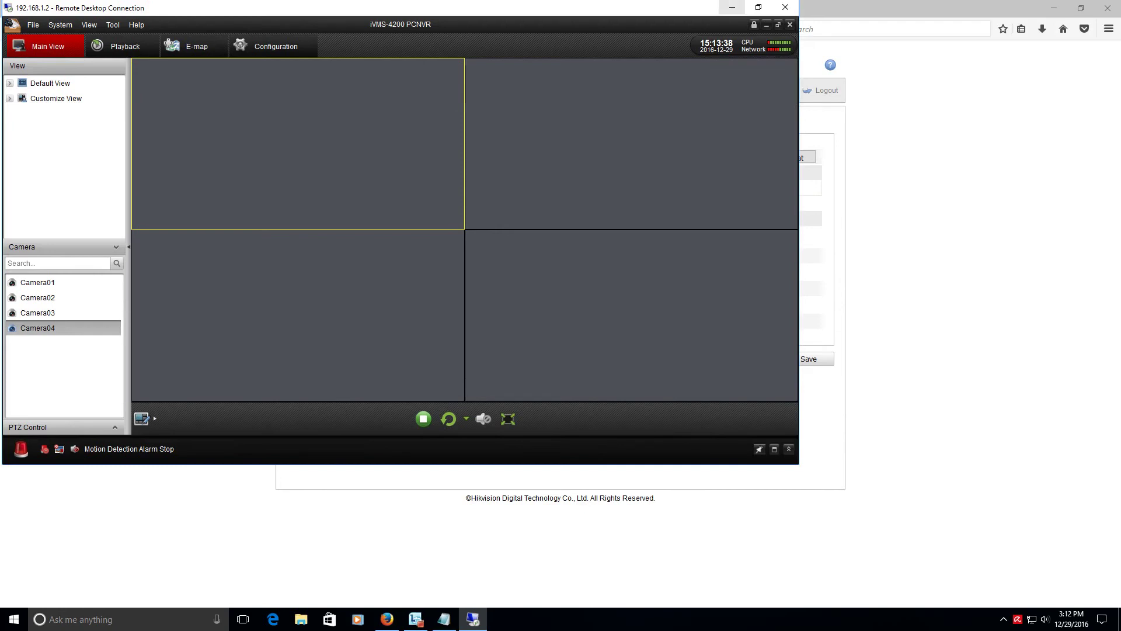
left_click(732, 7)
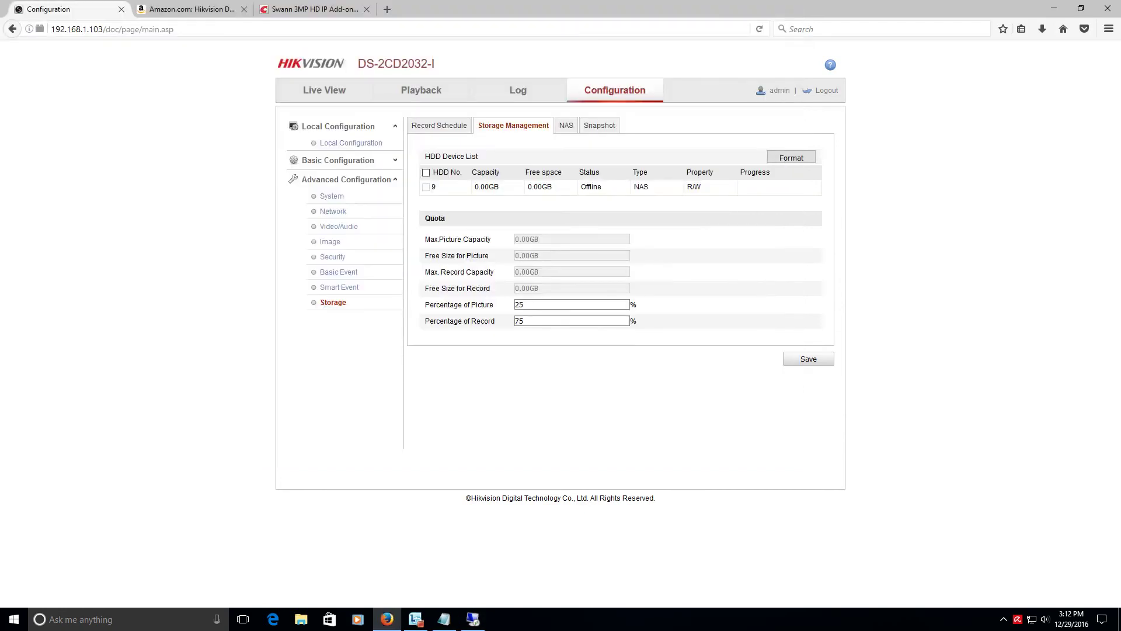